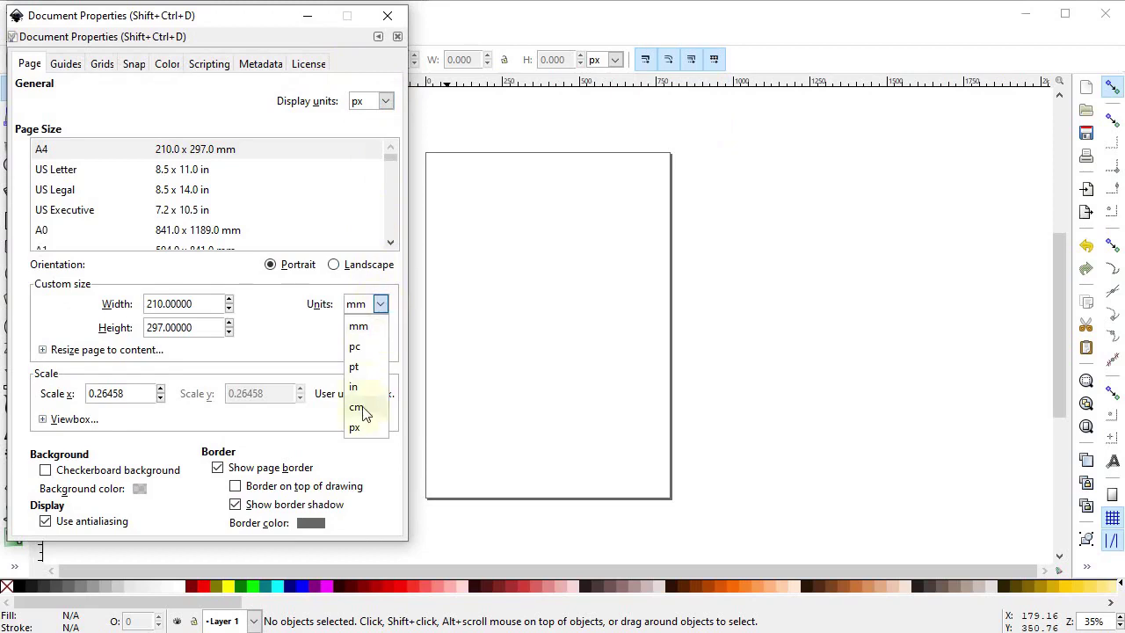
# Set the custom page size to 1280 px wide by 720 px high and close the document properties
pyautogui.click(361, 427)
pyautogui.moveTo(214, 303); pyautogui.dragTo(121, 300)
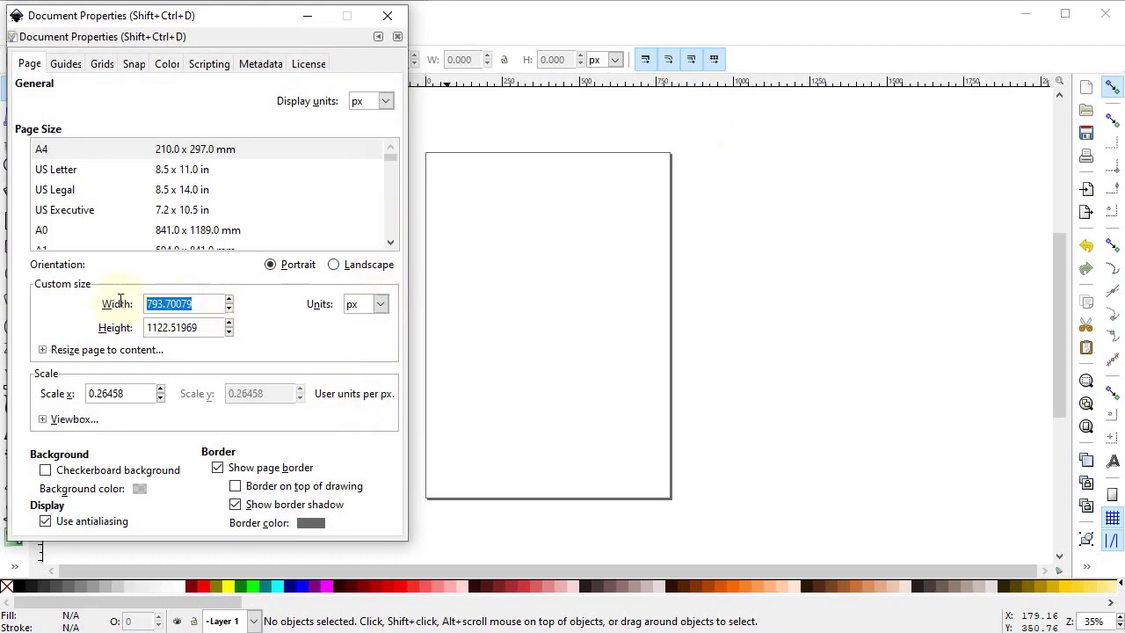
pyautogui.write('1280')
pyautogui.press('Return')
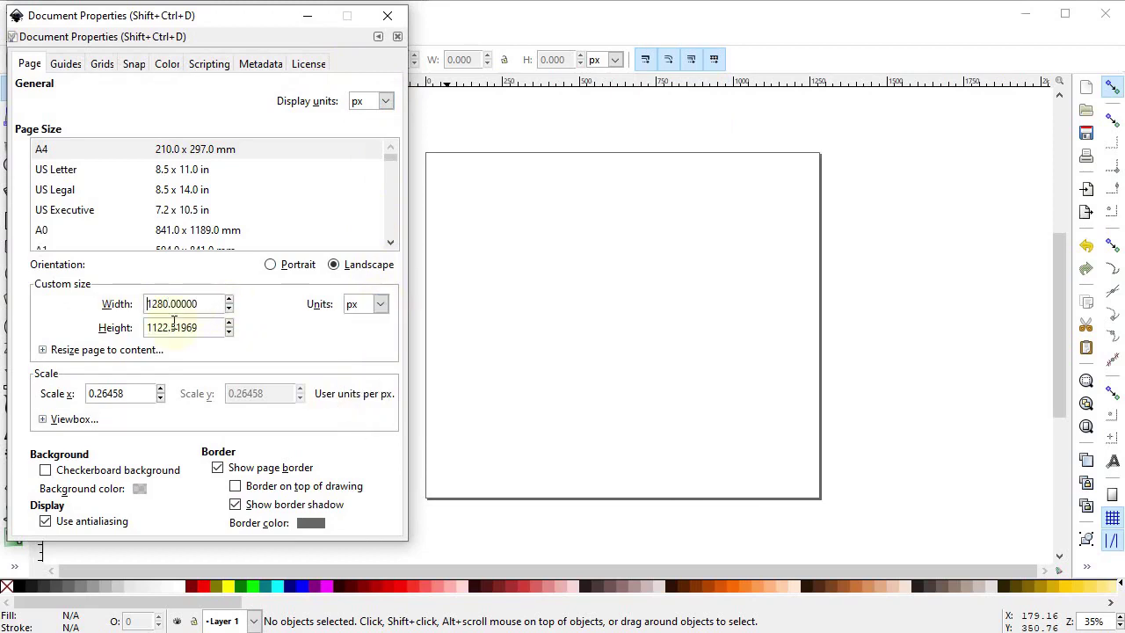
pyautogui.moveTo(204, 327); pyautogui.dragTo(123, 326)
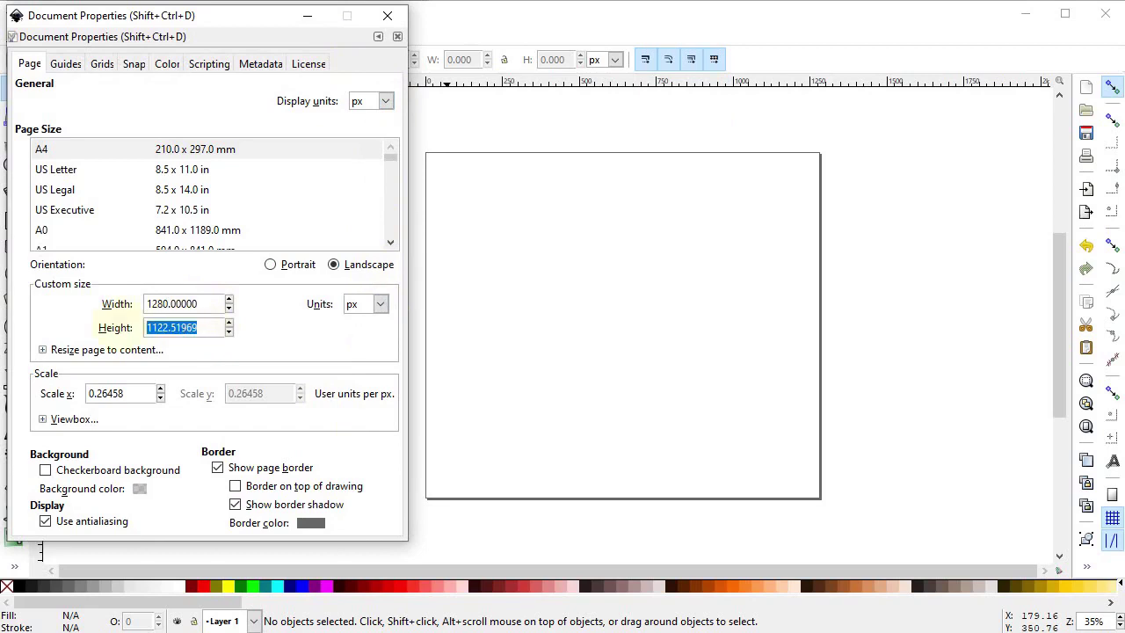
pyautogui.write('720')
pyautogui.press('Return')
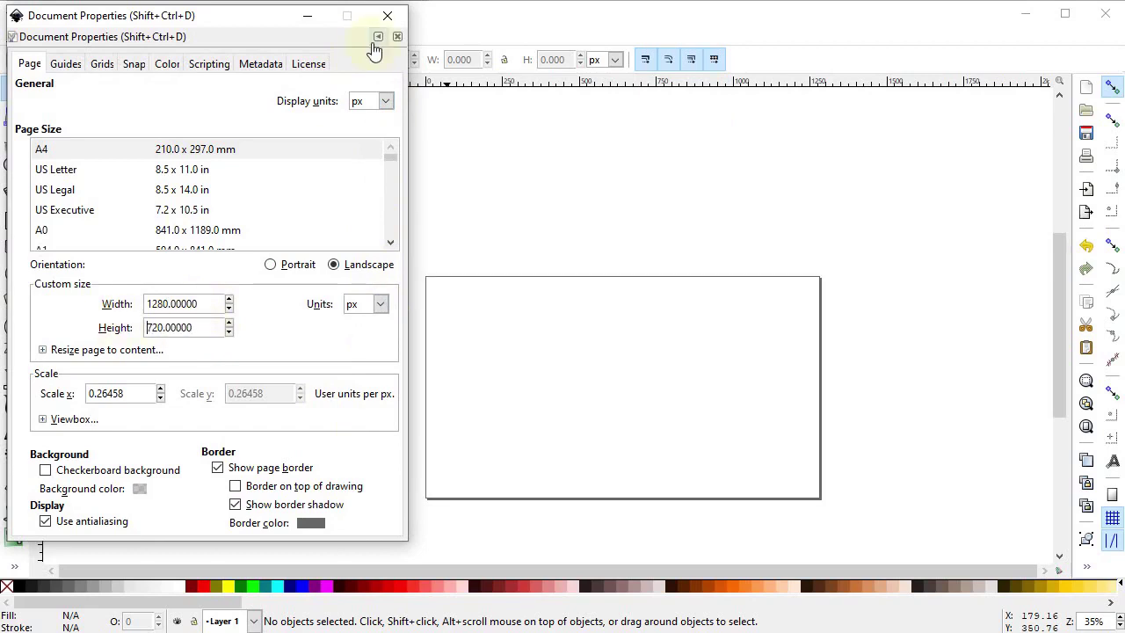
pyautogui.click(387, 15)
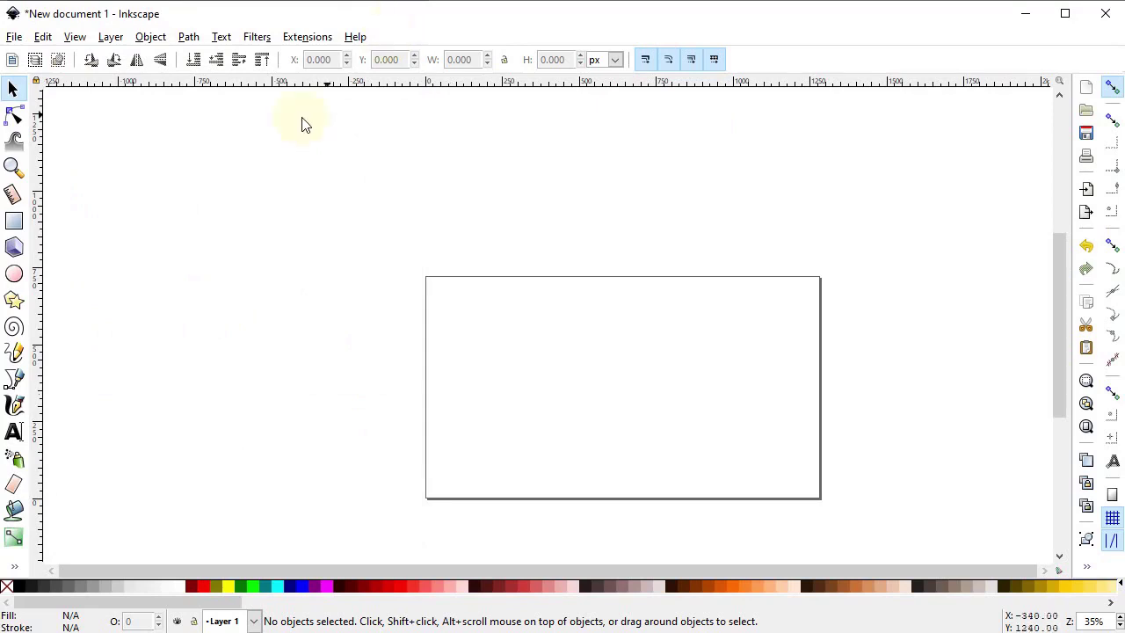
pyautogui.click(83, 37)
pyautogui.moveTo(126, 187)
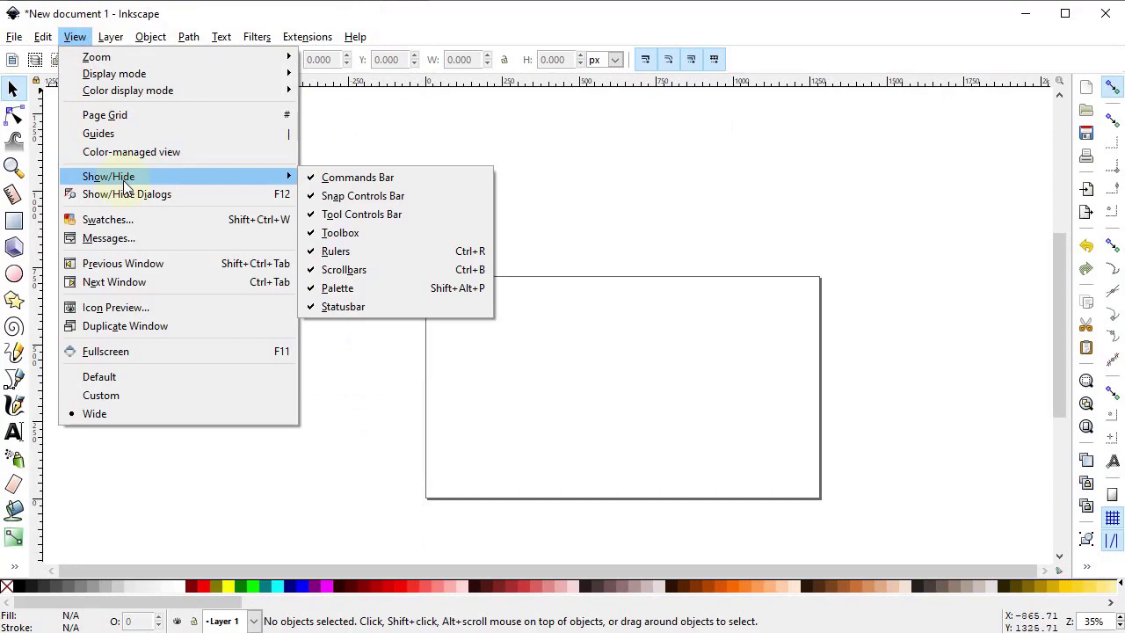
pyautogui.click(314, 140)
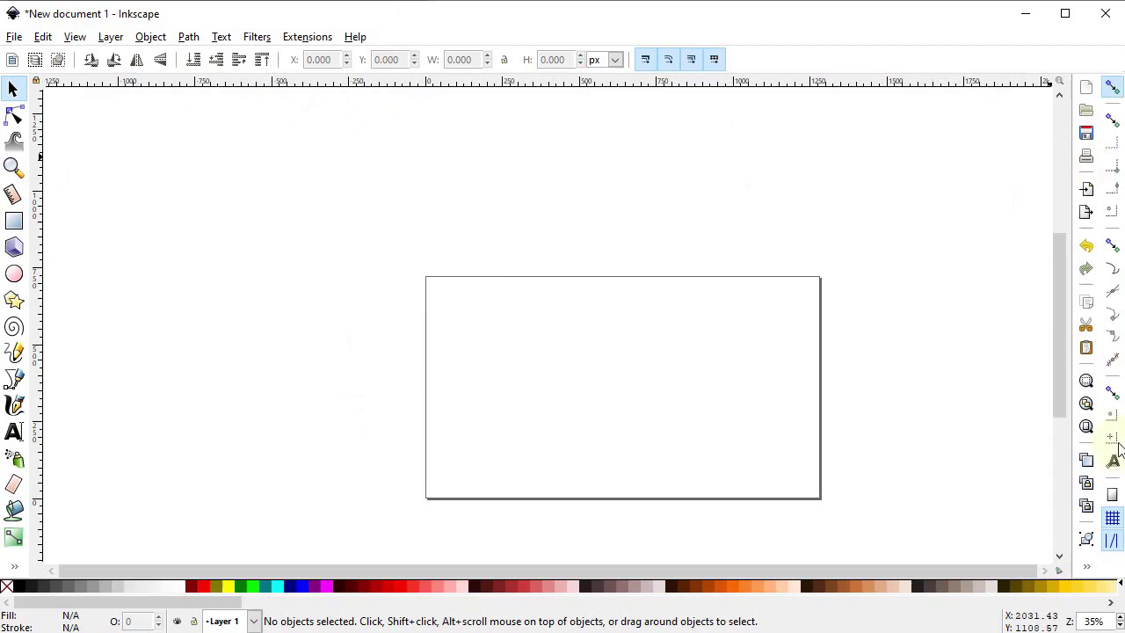
# Open the Fill and Stroke and Align and Distribute dialogs and fit the page in view
pyautogui.click(1087, 566)
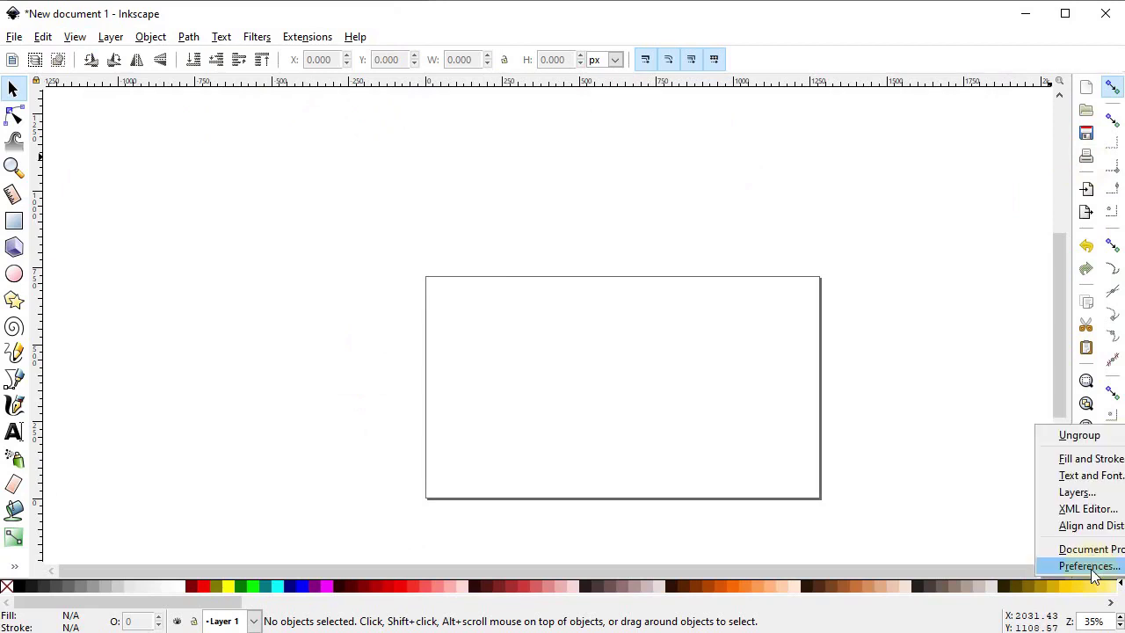
pyautogui.click(1091, 459)
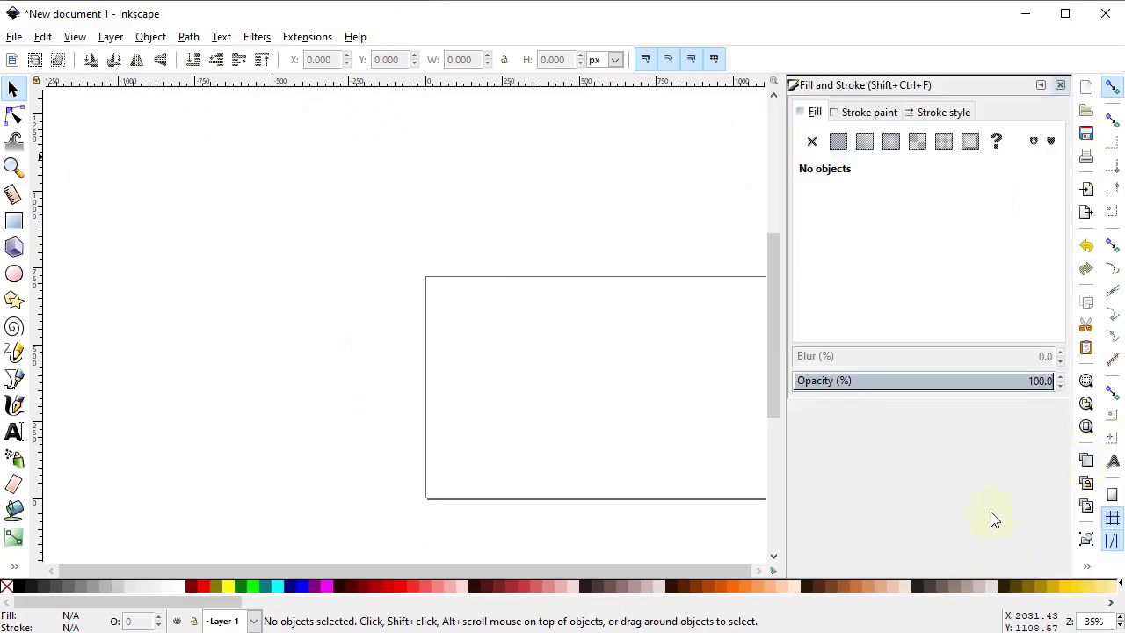
pyautogui.click(1087, 566)
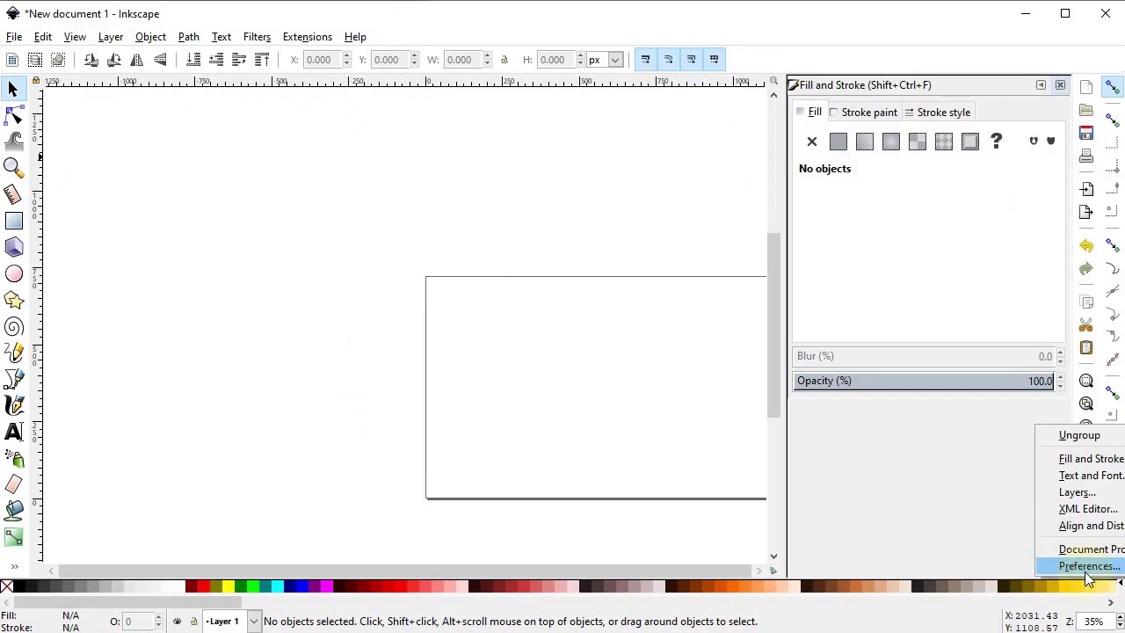
pyautogui.click(1088, 526)
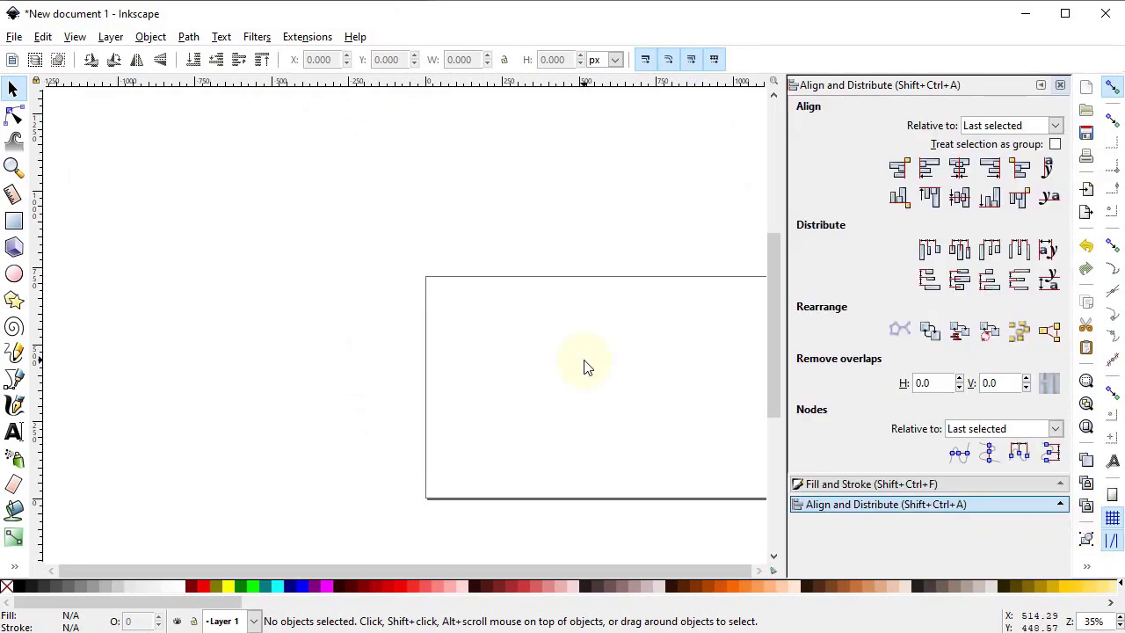
pyautogui.click(1086, 428)
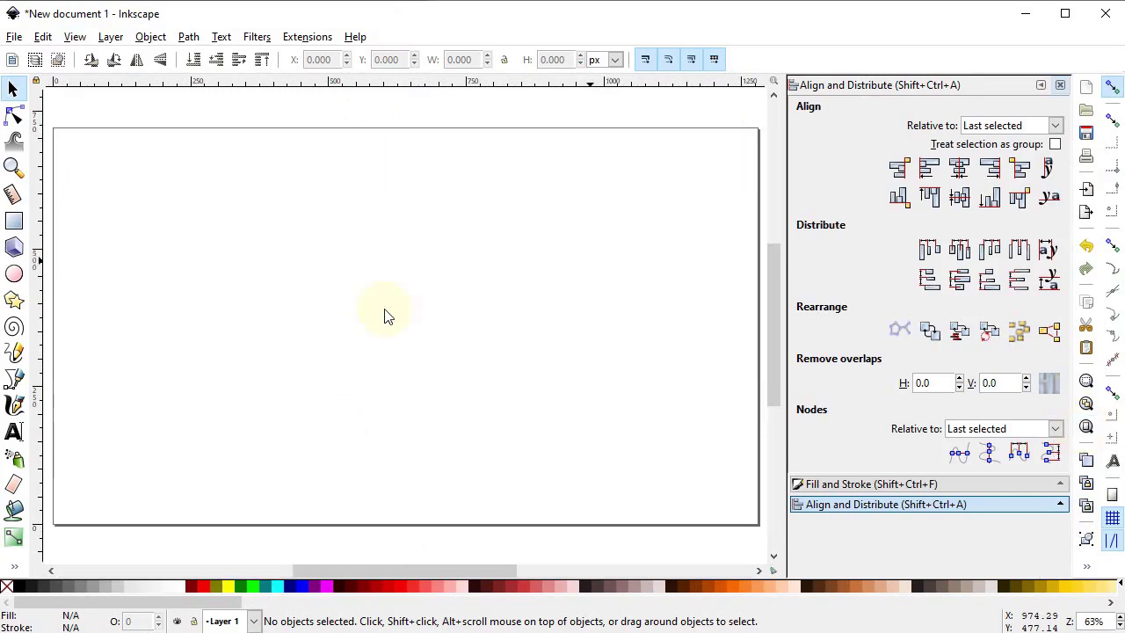
# Draw a straight vertical line on the page with the Bezier tool and set its height to 480 px
pyautogui.click(13, 378)
pyautogui.click(329, 203)
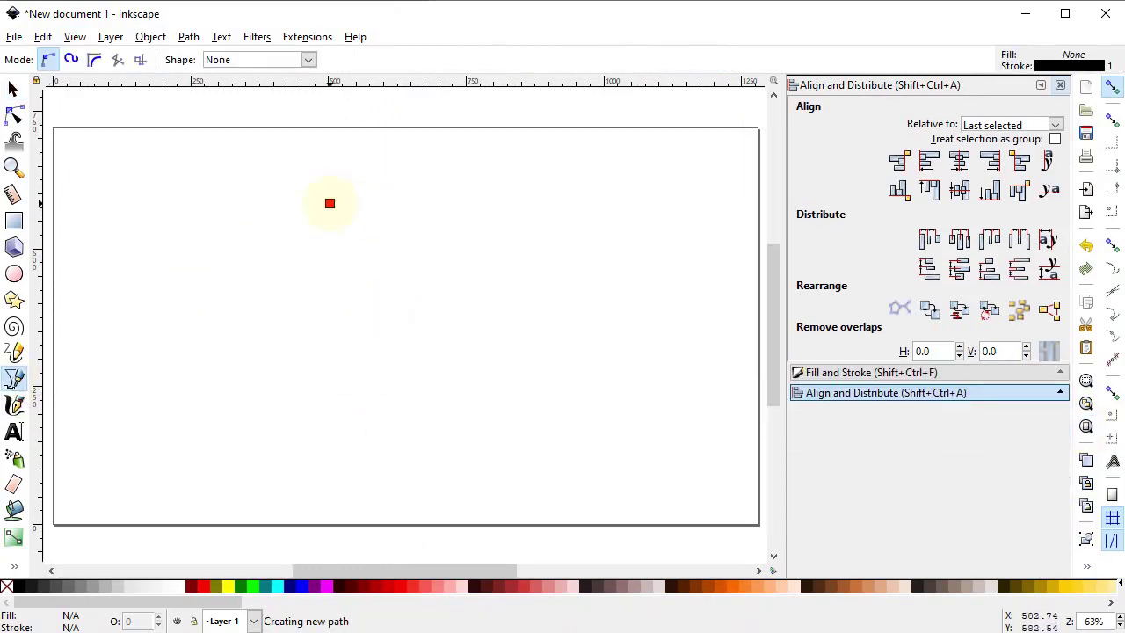
pyautogui.click(316, 420)
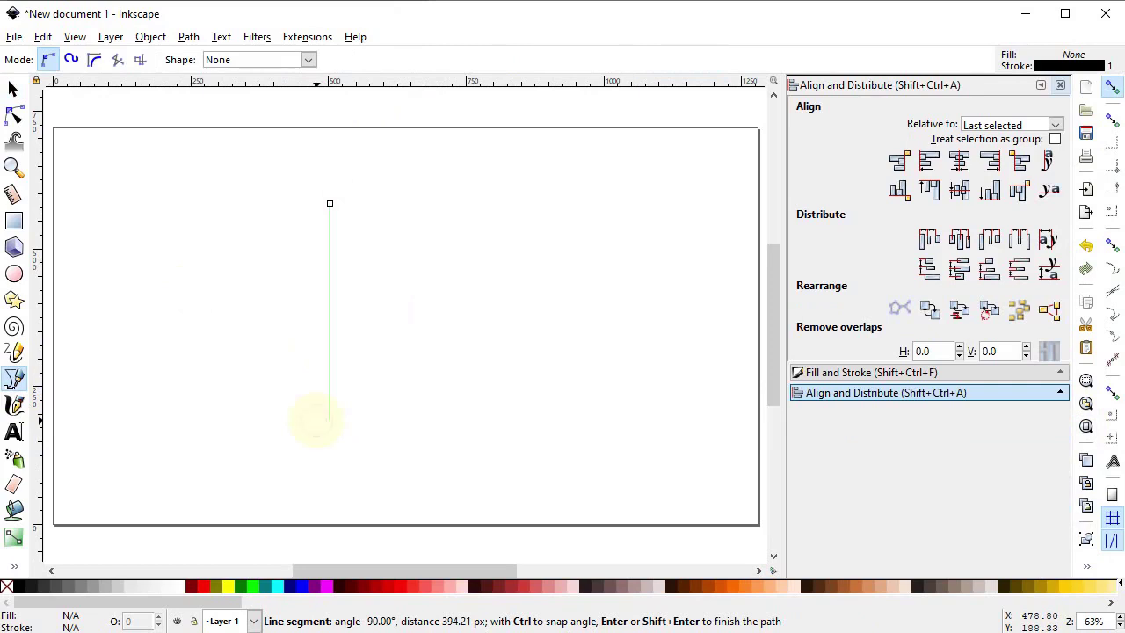
pyautogui.click(12, 88)
pyautogui.doubleClick(555, 59)
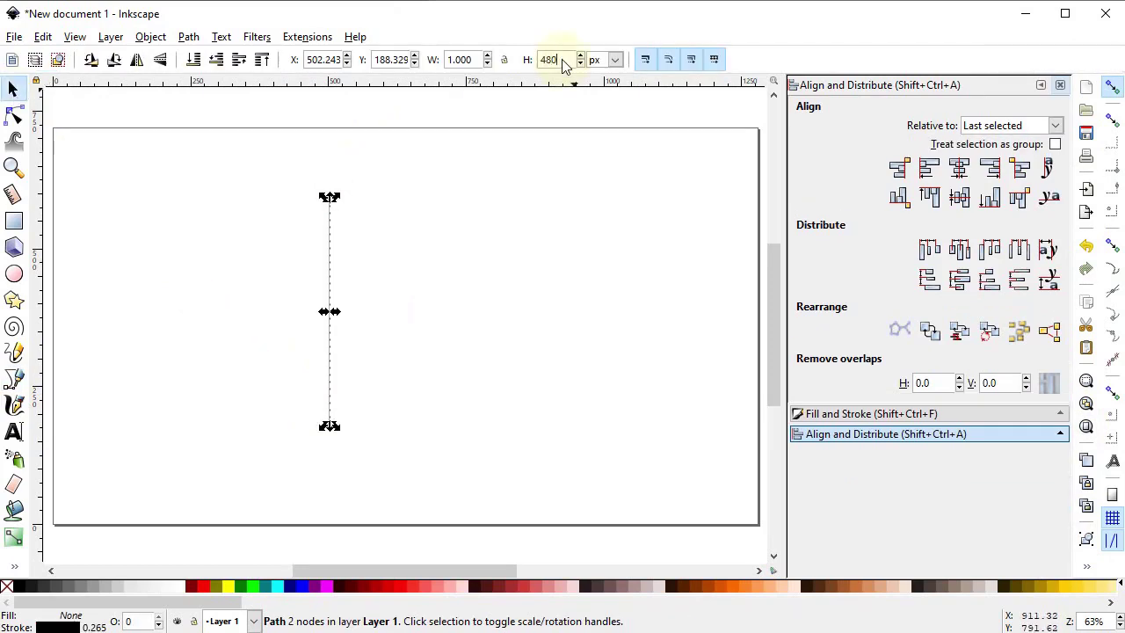
pyautogui.press('Return')
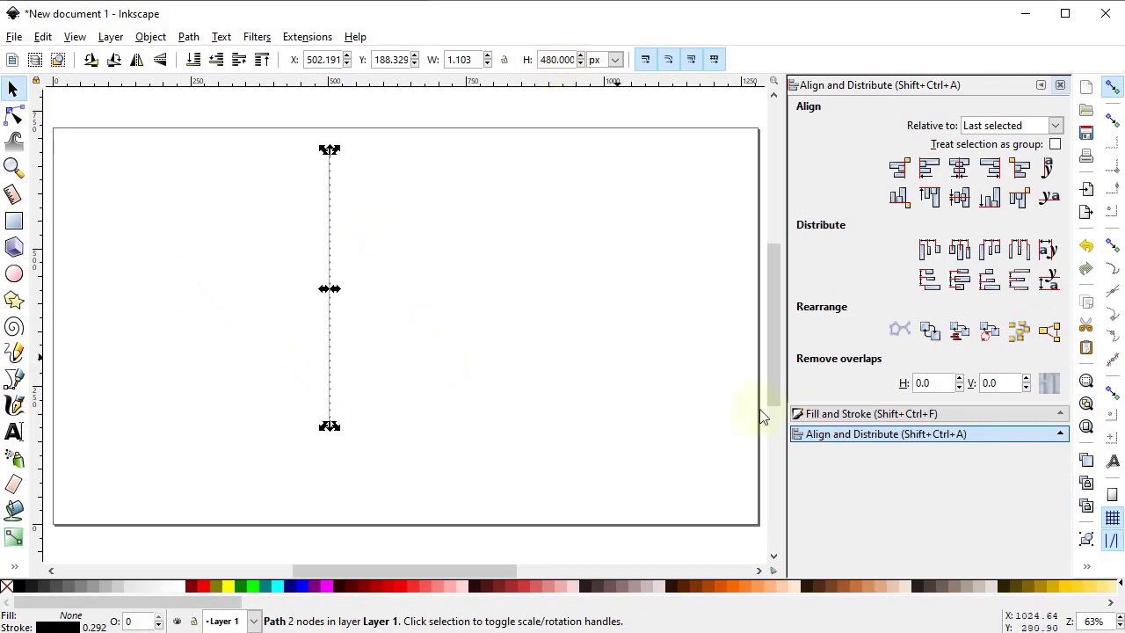
# Set the vertical line's stroke width to 3 px and deselect it
pyautogui.click(811, 414)
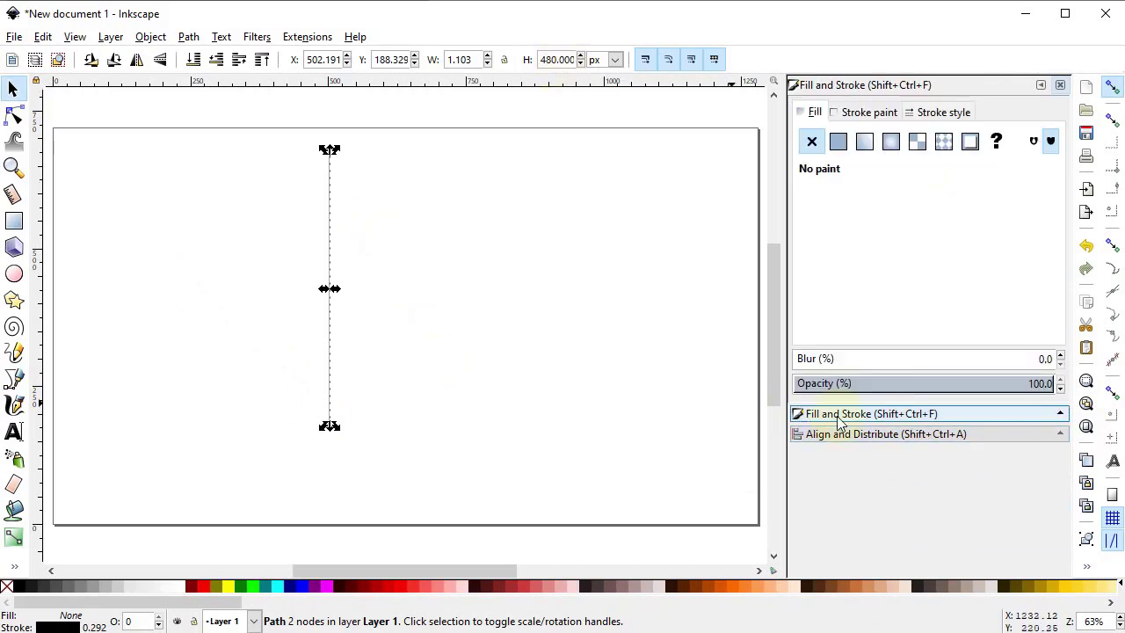
pyautogui.click(943, 112)
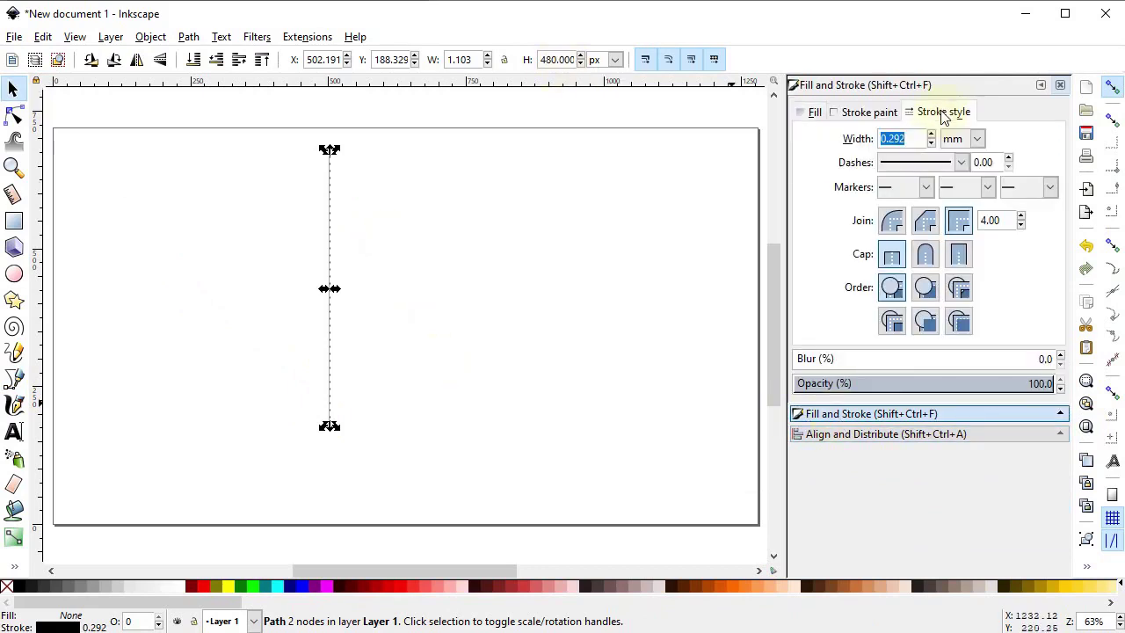
pyautogui.click(977, 138)
pyautogui.click(951, 262)
pyautogui.doubleClick(910, 138)
pyautogui.write('3')
pyautogui.press('Return')
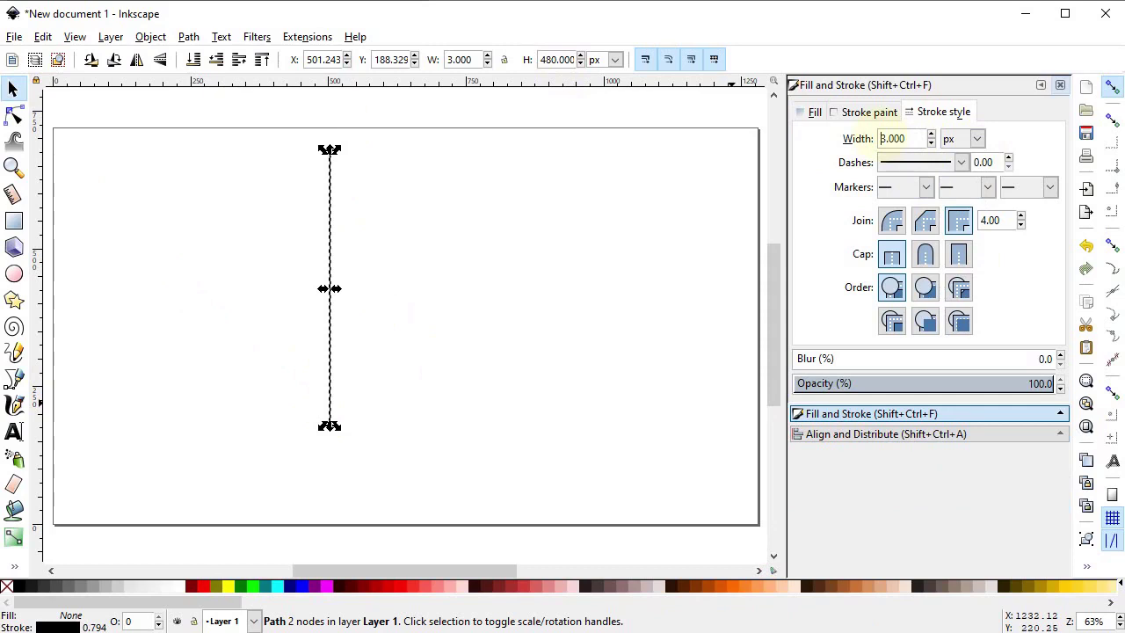
pyautogui.click(275, 193)
# Rotate the vertical line 30° counterclockwise with the Transform dialog and close the dialog
pyautogui.click(150, 38)
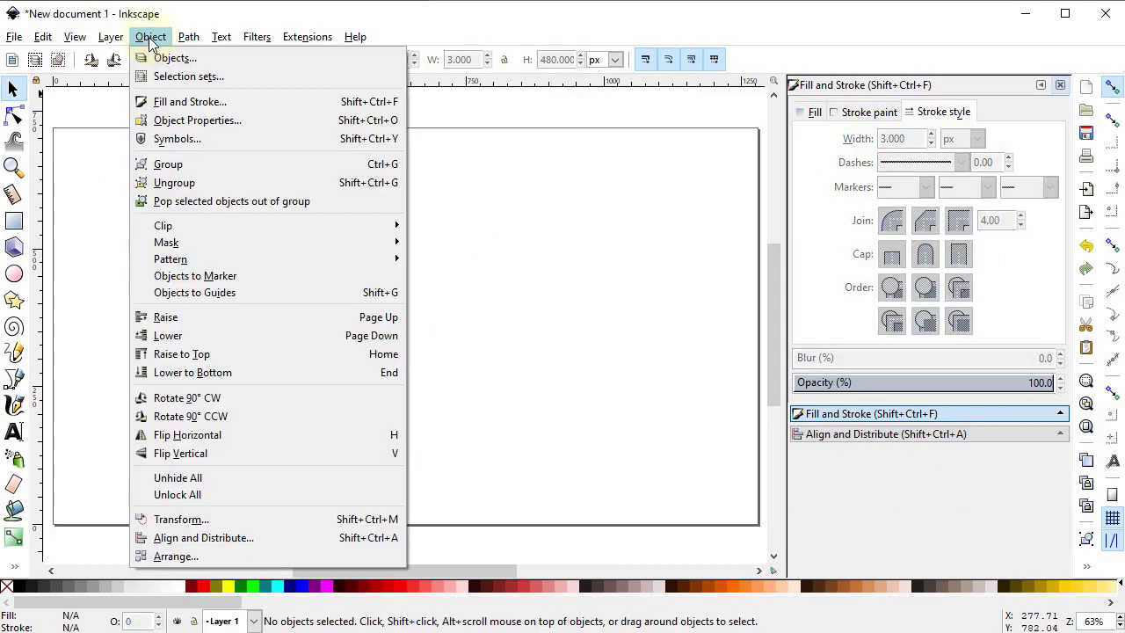
pyautogui.click(212, 514)
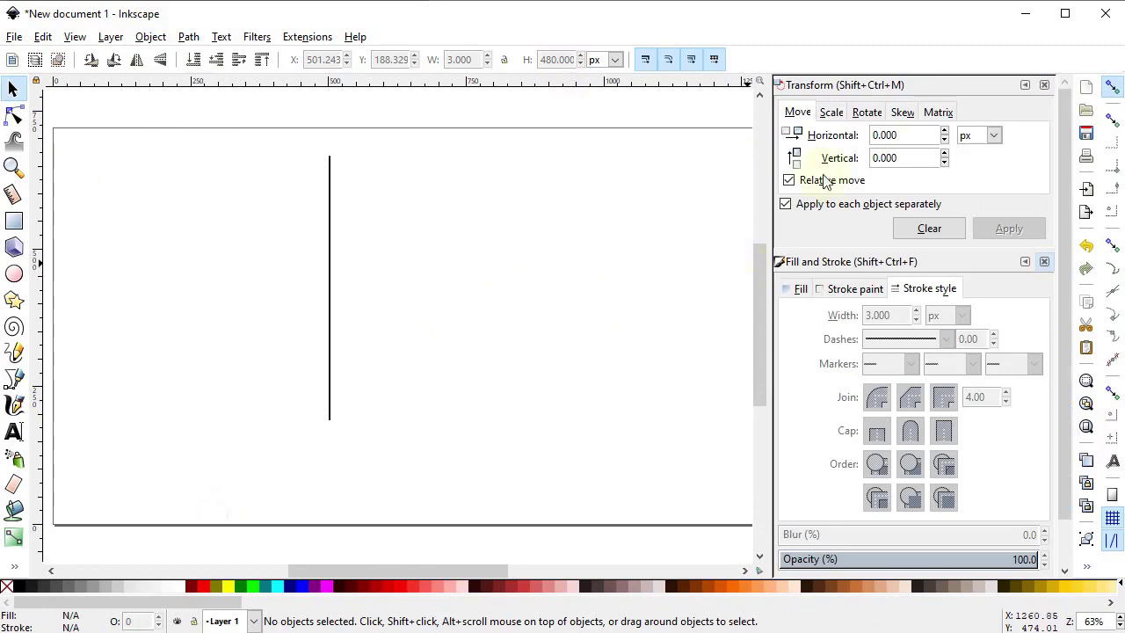
pyautogui.click(866, 113)
pyautogui.moveTo(884, 132); pyautogui.dragTo(849, 133)
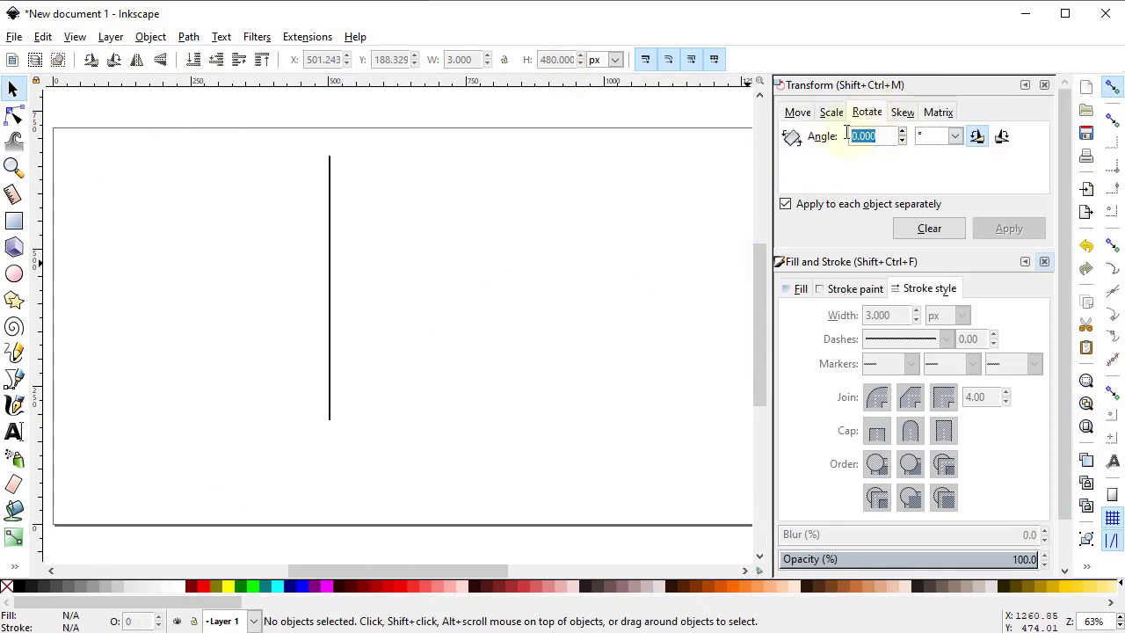
pyautogui.write('30')
pyautogui.press('Return')
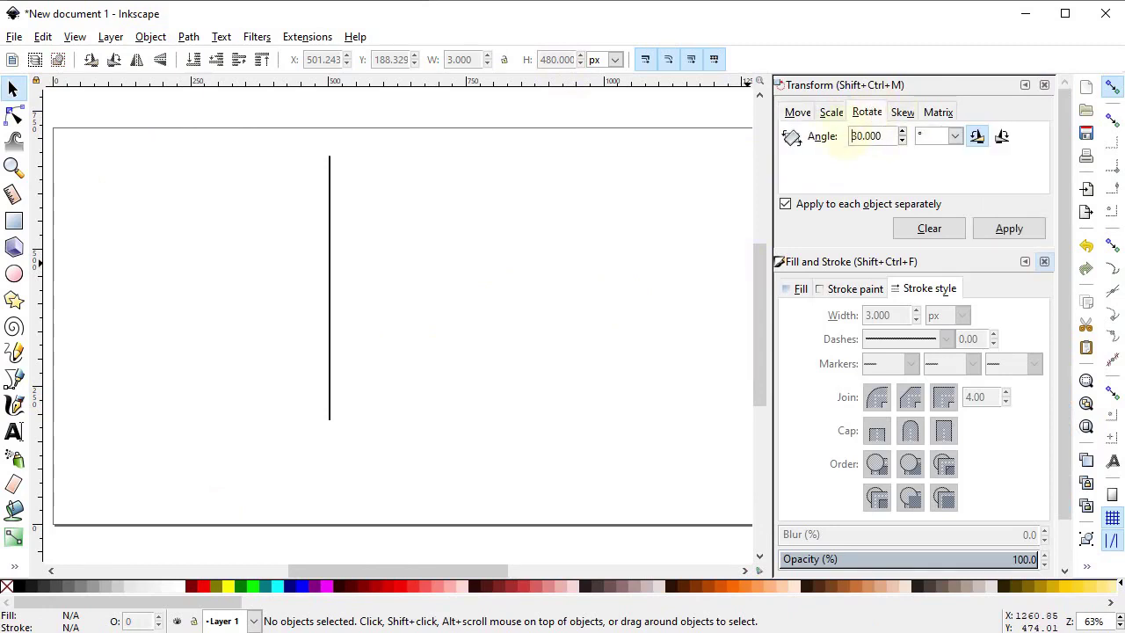
pyautogui.click(329, 280)
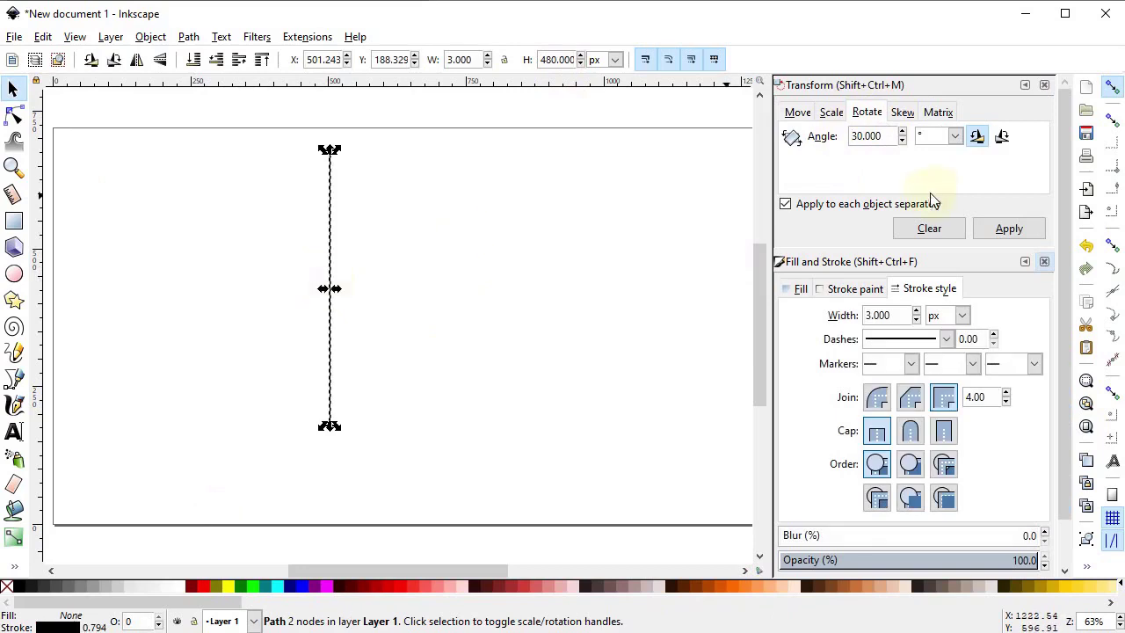
pyautogui.click(1007, 228)
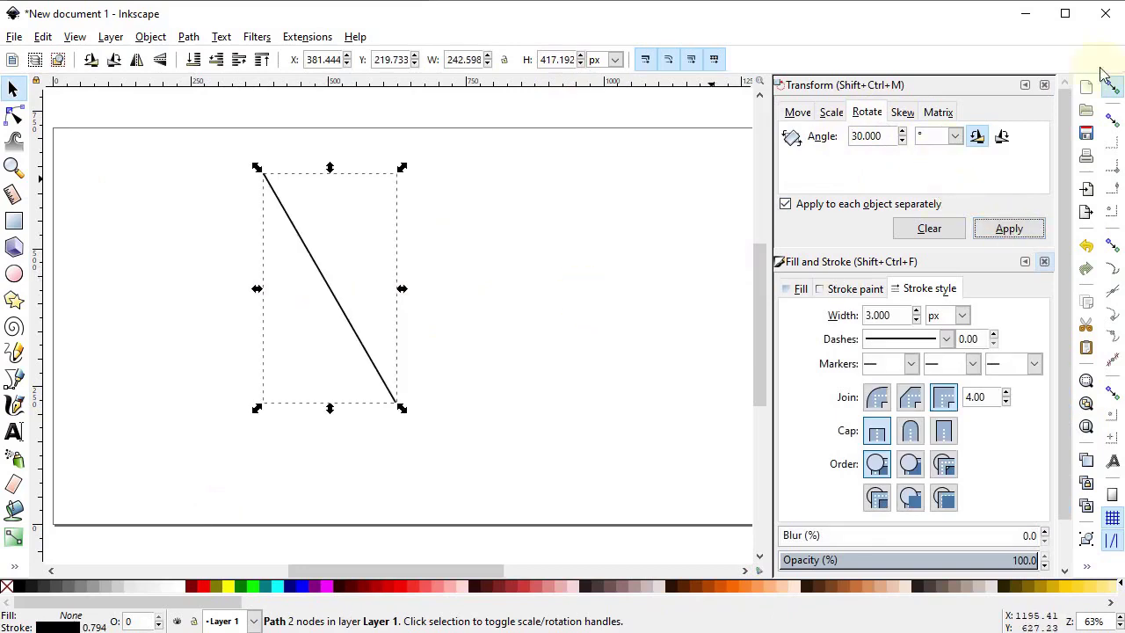
pyautogui.click(1045, 85)
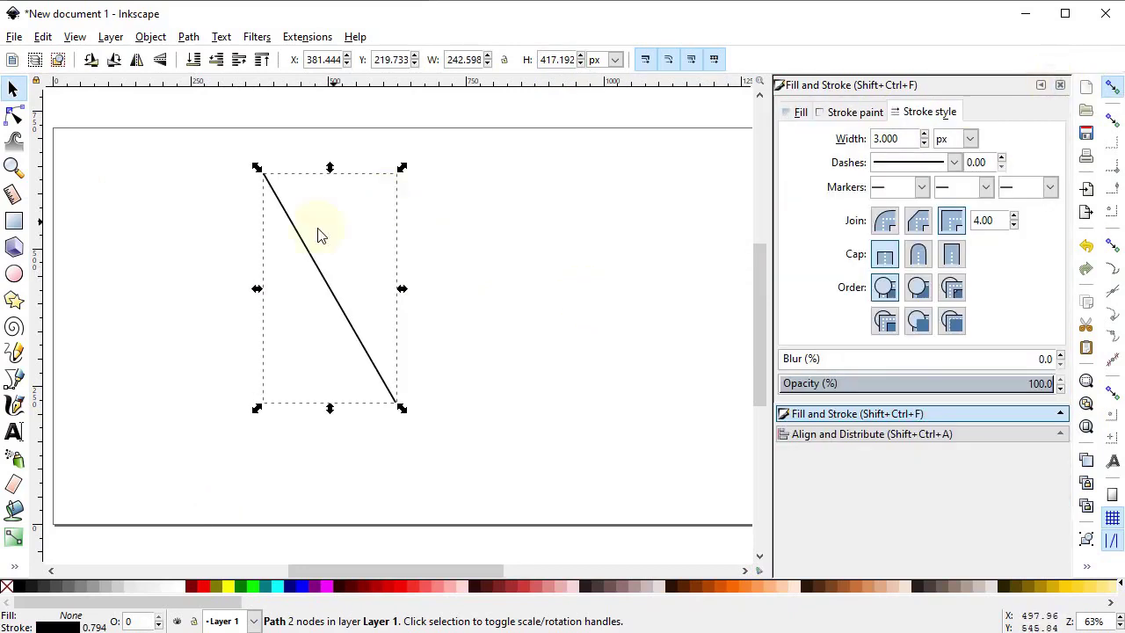
# Duplicate the slanted line and flip the copy horizontally
pyautogui.rightClick(296, 237)
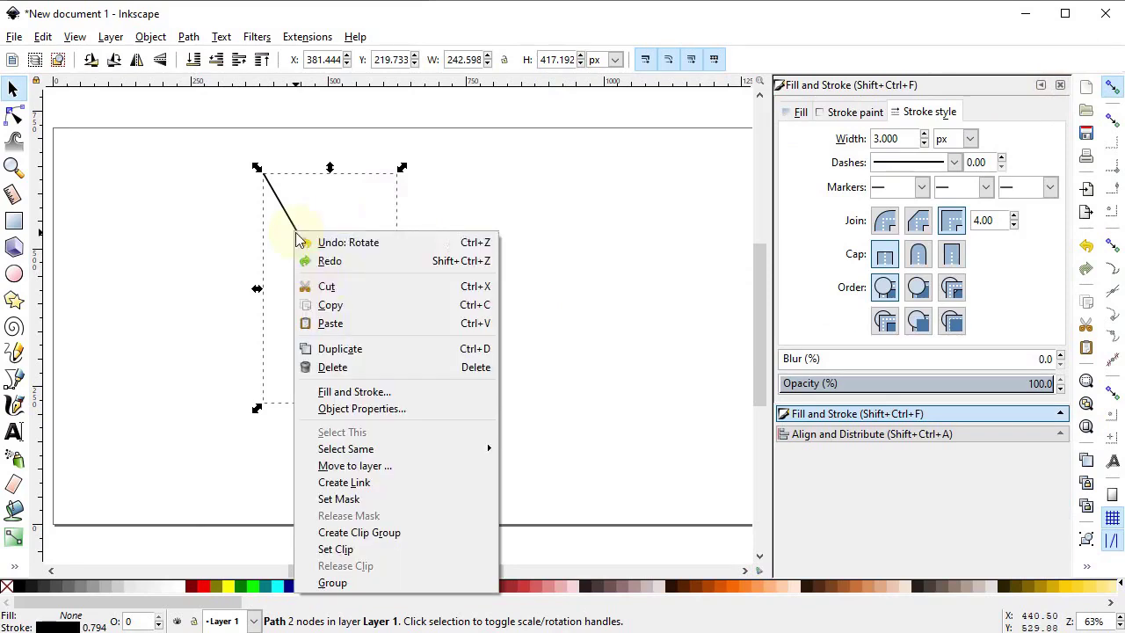
pyautogui.click(339, 349)
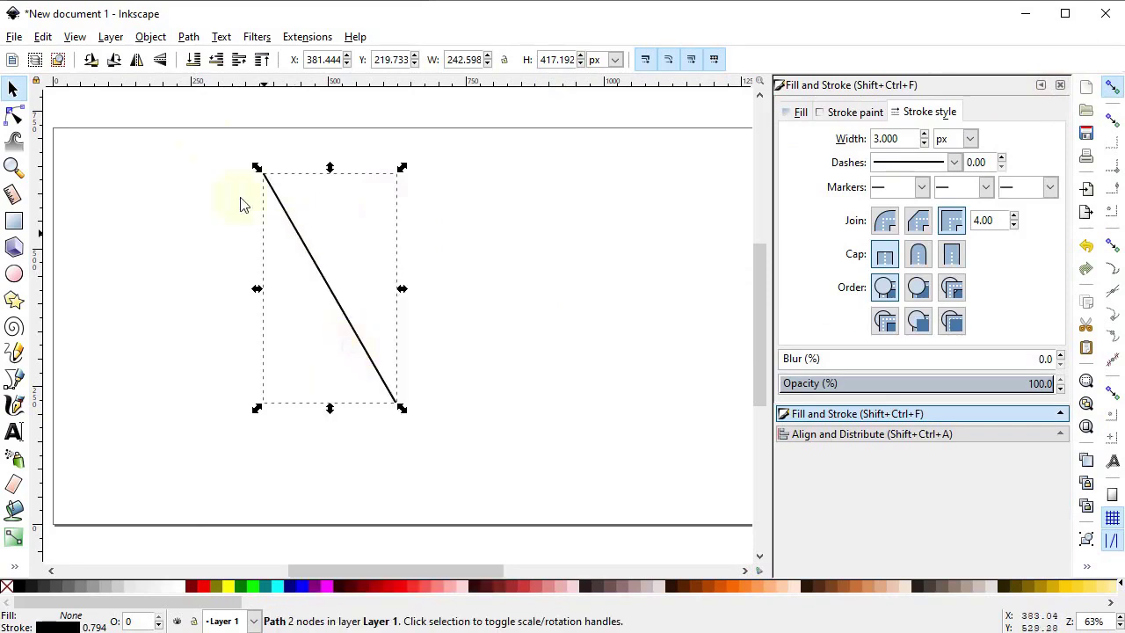
pyautogui.click(138, 60)
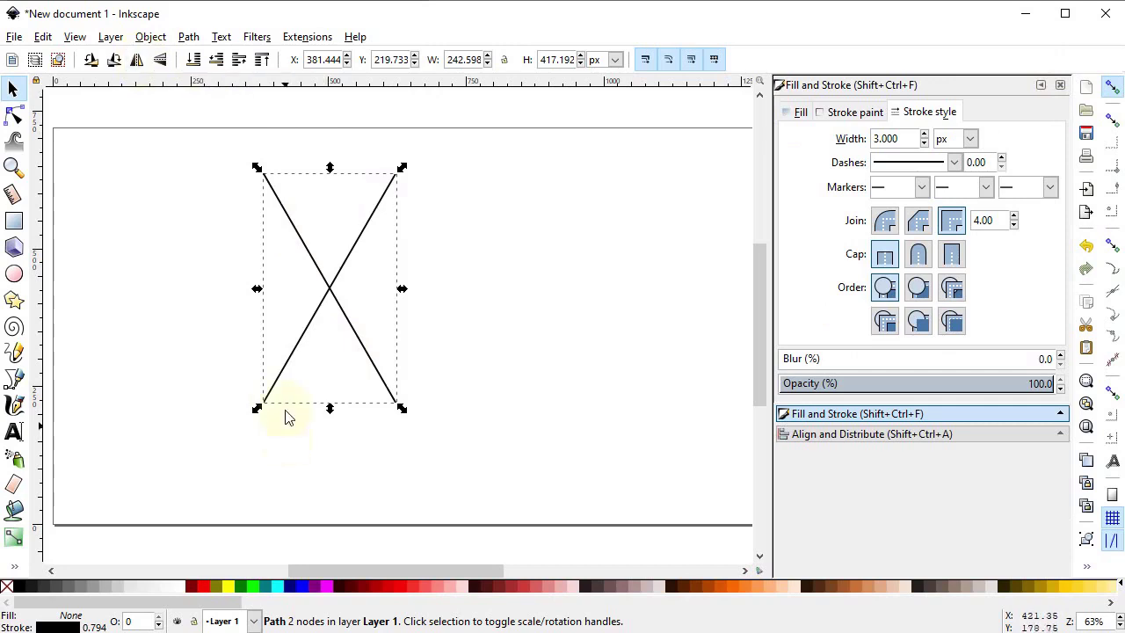
# Enable snapping to cusp nodes and move the flipped line so its lower end snaps to the original line's lower end, forming a V
pyautogui.moveTo(270, 396); pyautogui.dragTo(410, 396)
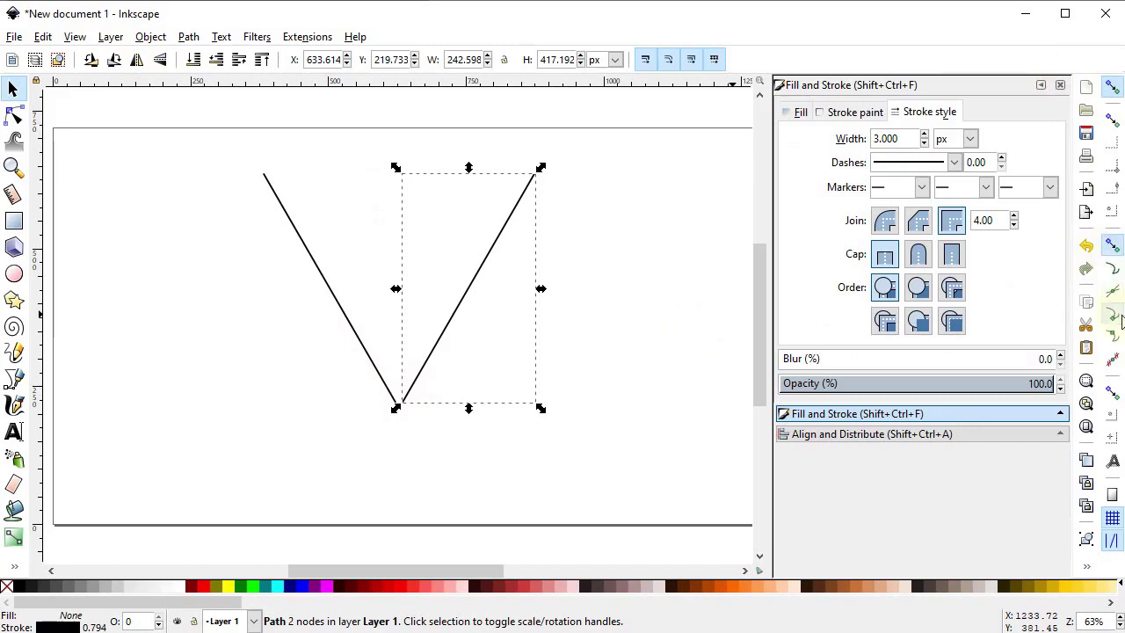
pyautogui.click(1113, 315)
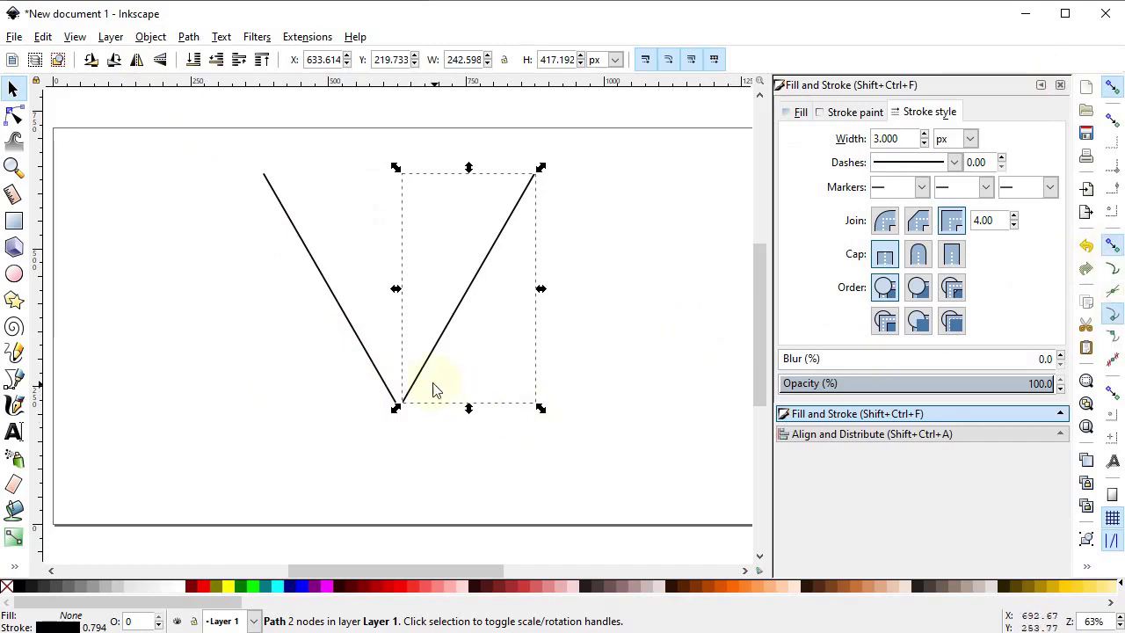
pyautogui.moveTo(427, 387); pyautogui.dragTo(412, 390)
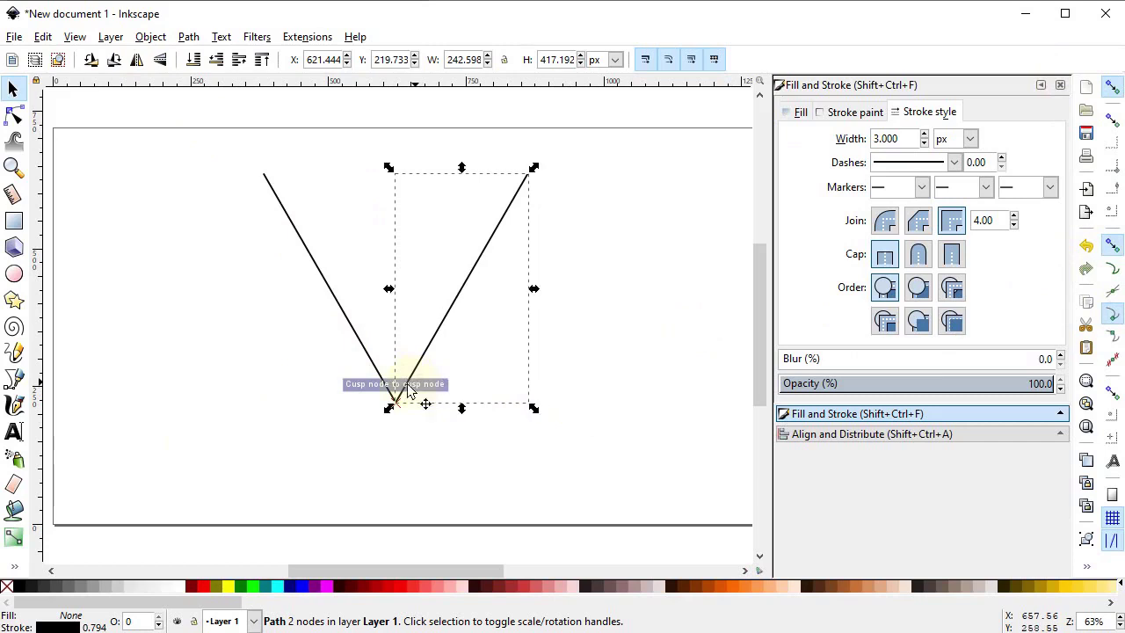
# Combine the two slanted lines into one path and move the V shape lower on the page
pyautogui.moveTo(192, 438); pyautogui.dragTo(582, 180)
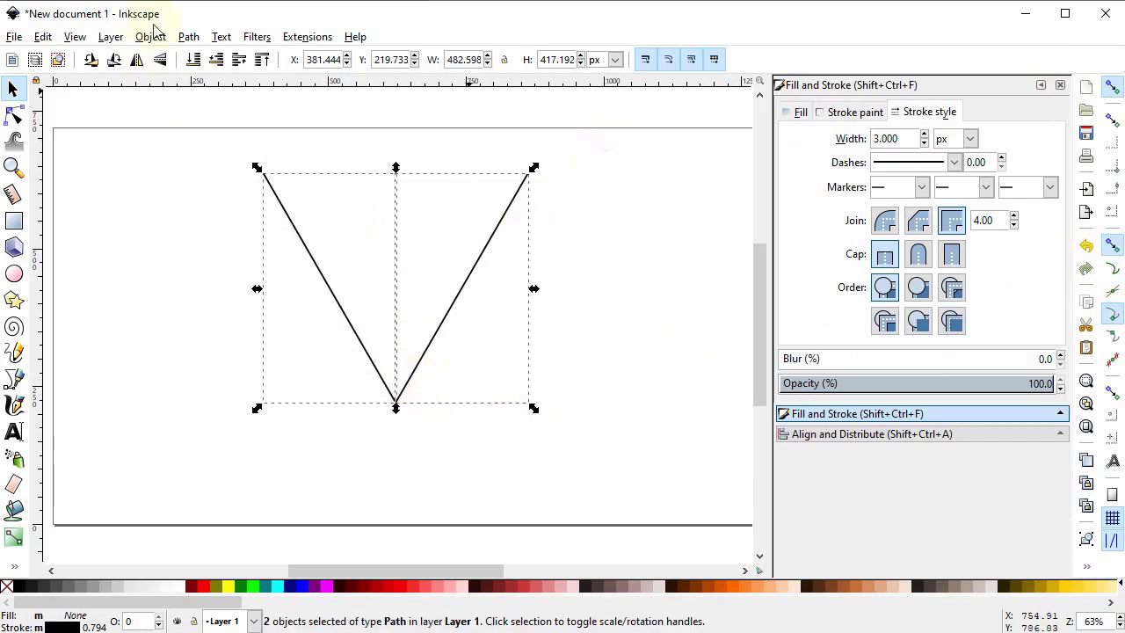
pyautogui.click(195, 39)
pyautogui.click(220, 253)
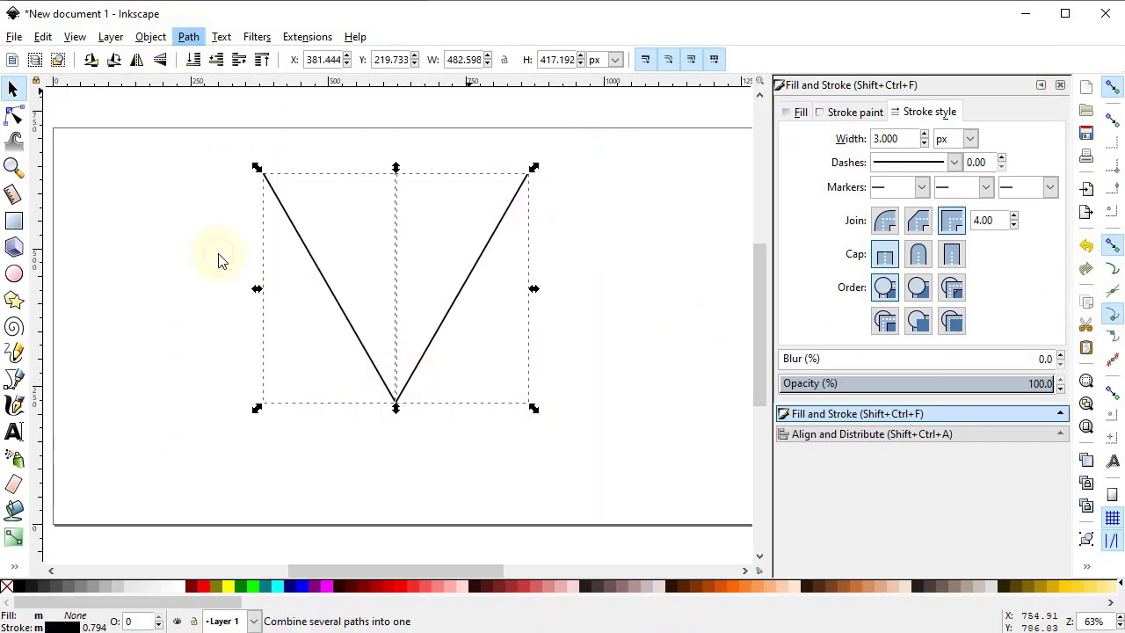
pyautogui.moveTo(446, 314); pyautogui.dragTo(438, 392)
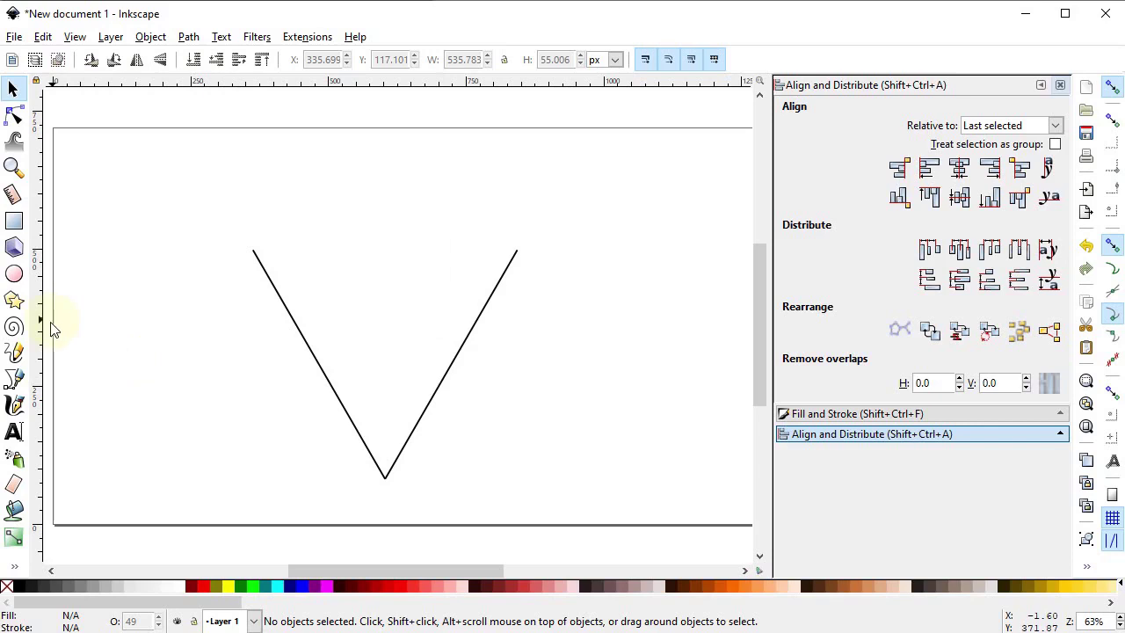
# Draw a straight horizontal line joining the two upper ends of the V with the Bezier tool
pyautogui.click(15, 378)
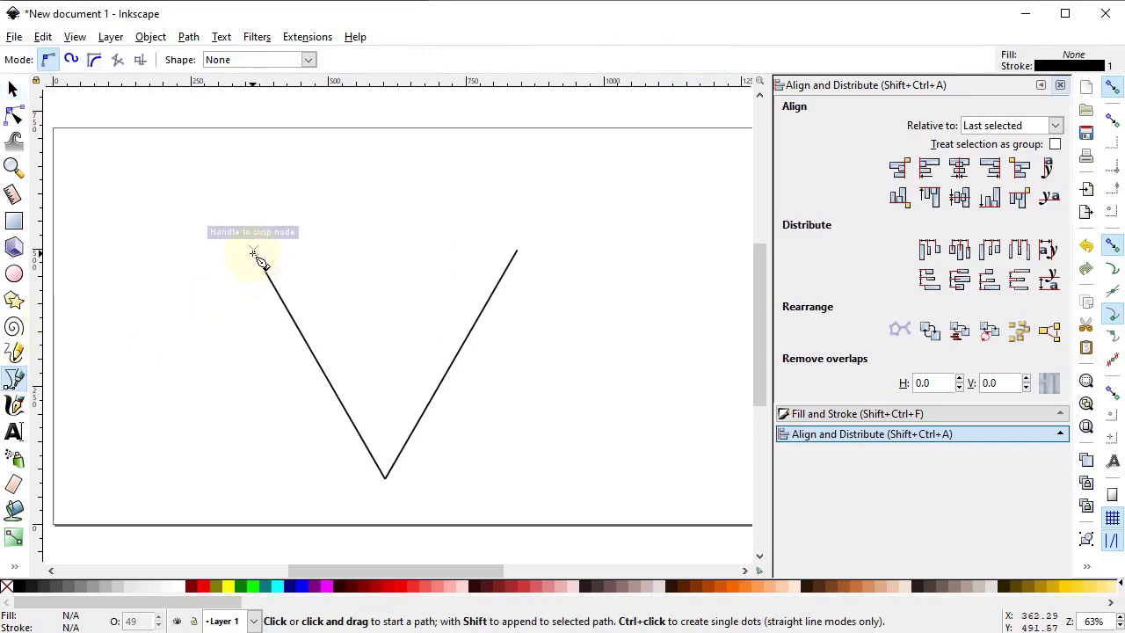
pyautogui.click(253, 250)
pyautogui.click(516, 253)
pyautogui.click(13, 88)
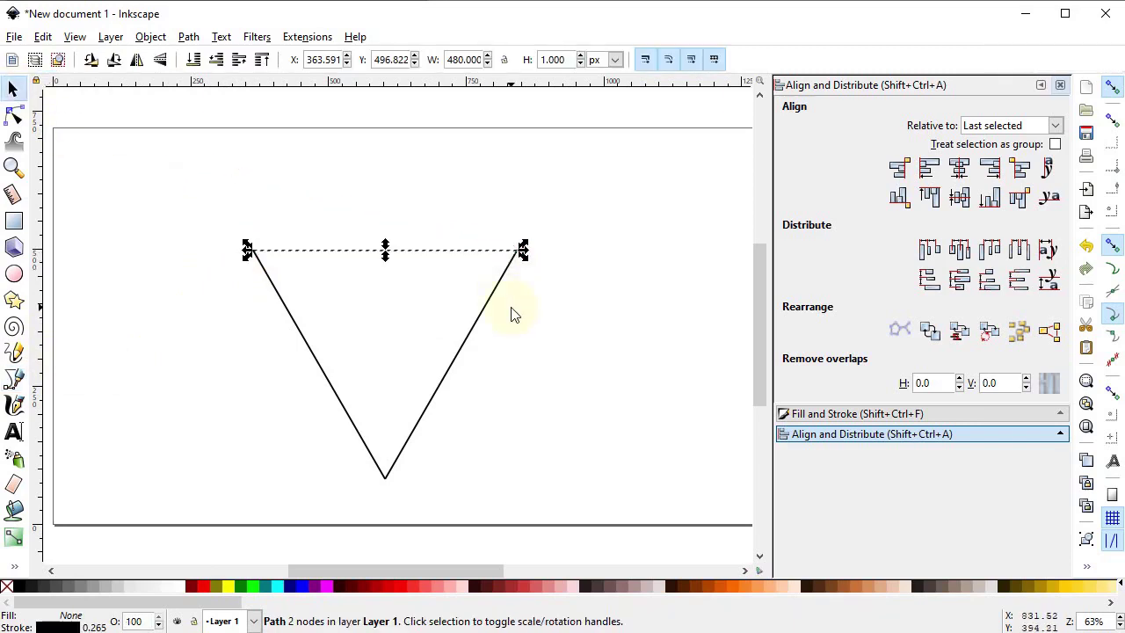
# Give the horizontal line a 55 px stroke with round join and round cap, and lower its opacity to about 49%
pyautogui.click(835, 414)
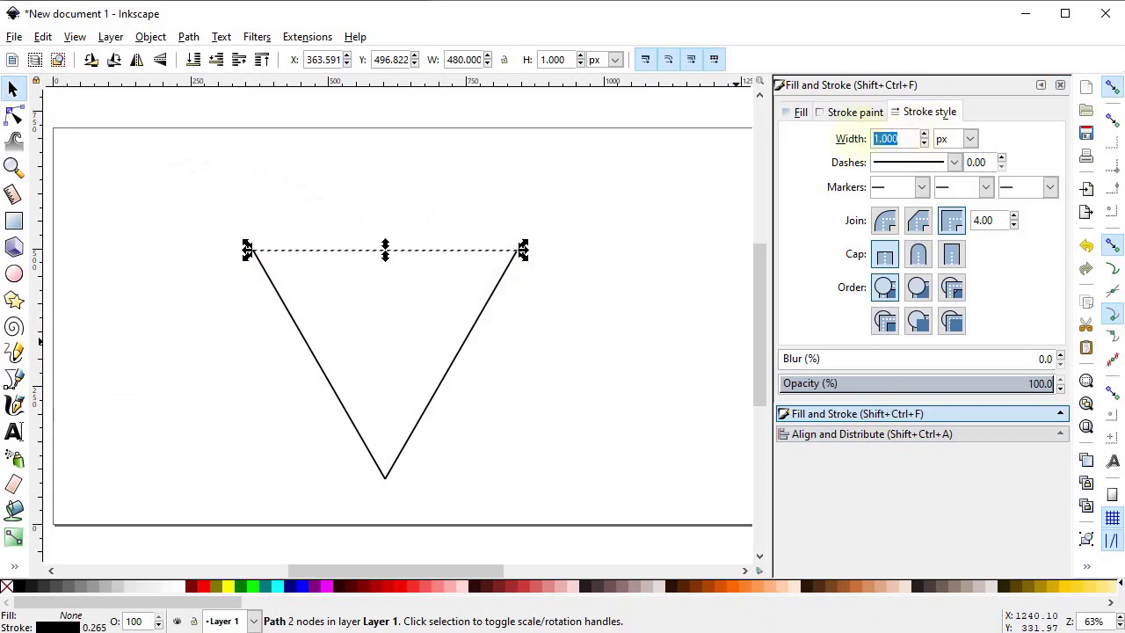
pyautogui.write('55')
pyautogui.press('Return')
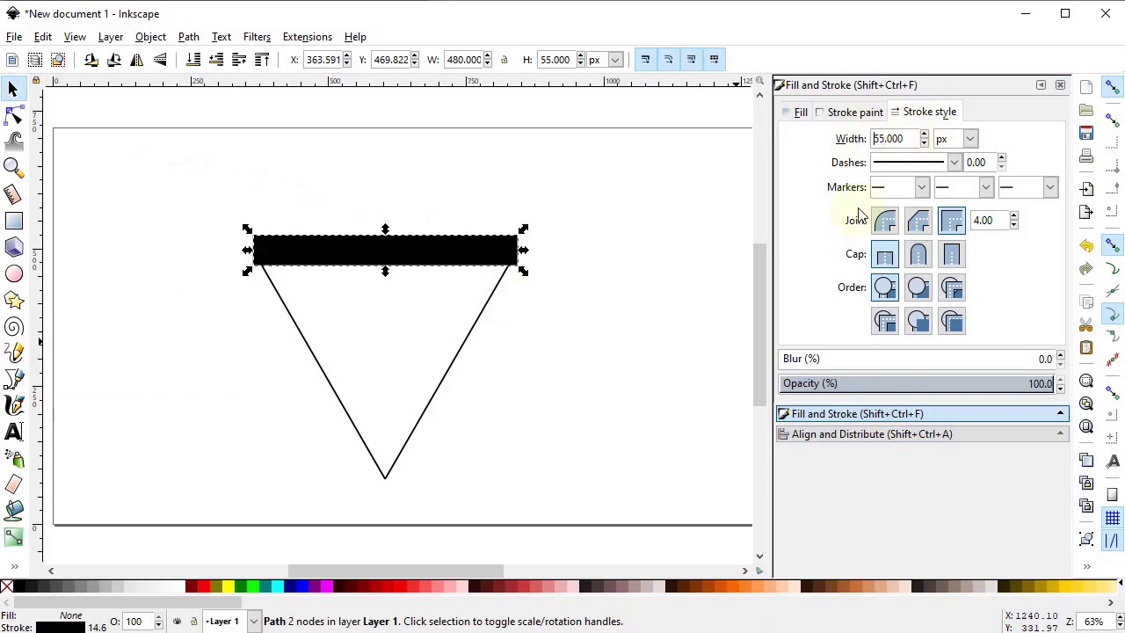
pyautogui.click(886, 224)
pyautogui.click(918, 254)
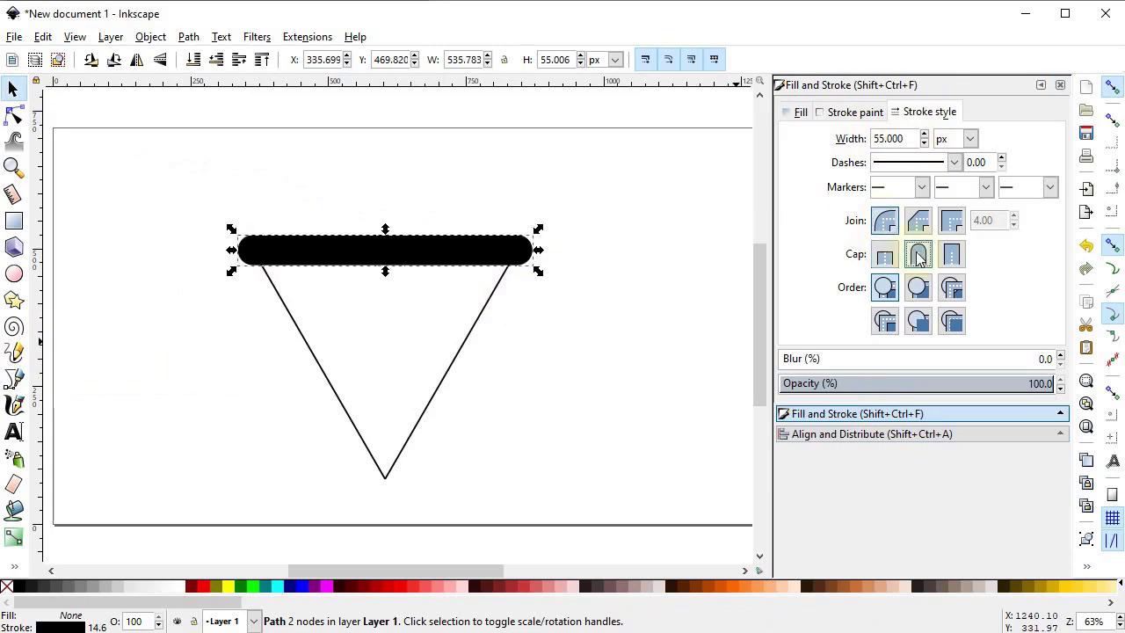
pyautogui.click(915, 384)
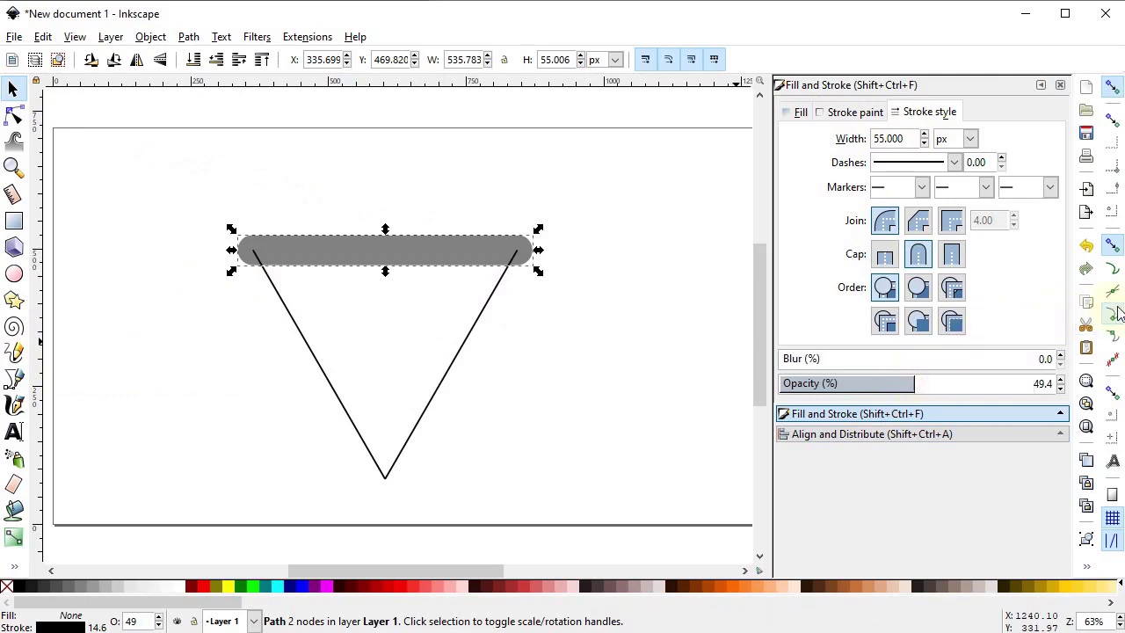
pyautogui.click(508, 358)
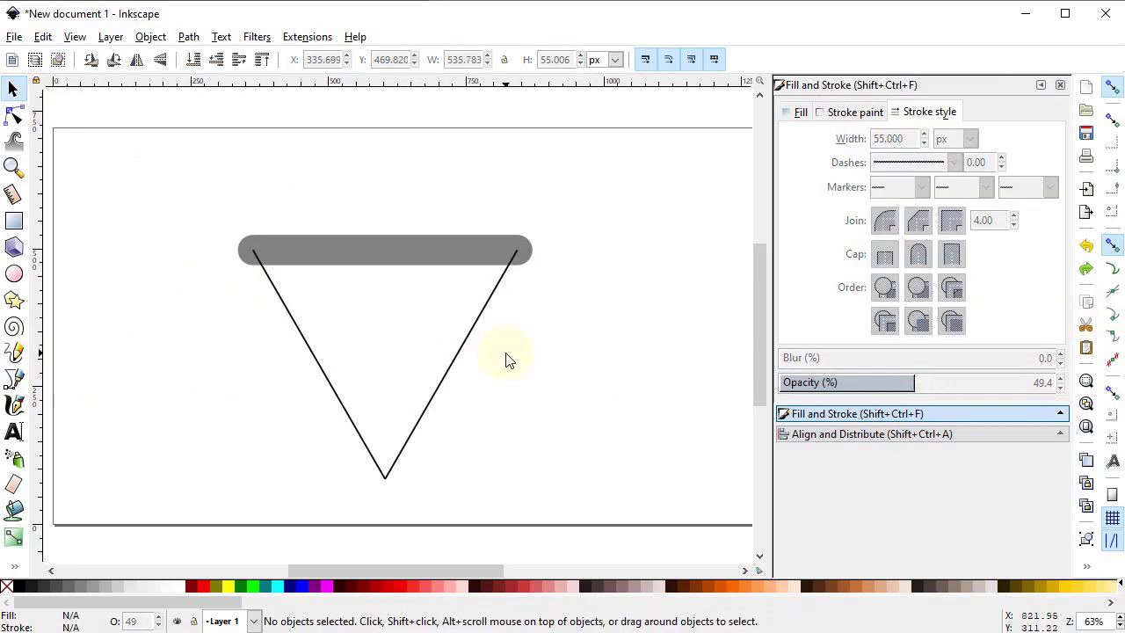
# Duplicate the thick rounded bar and move the copy straight down to just above the V's tip
pyautogui.click(392, 251)
pyautogui.rightClick(393, 251)
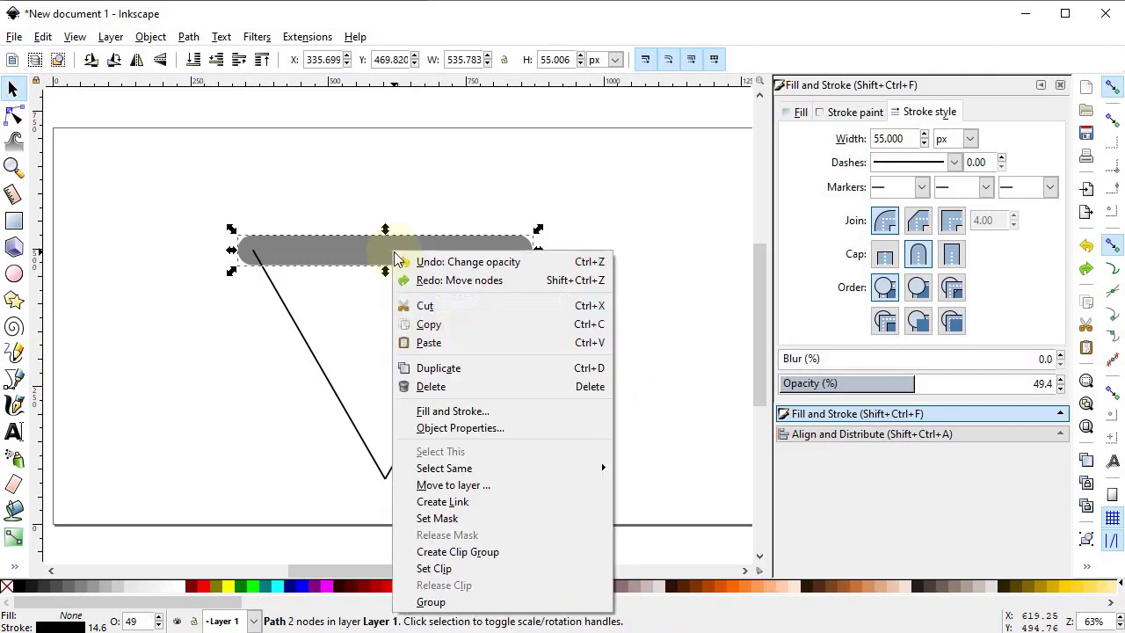
pyautogui.click(452, 367)
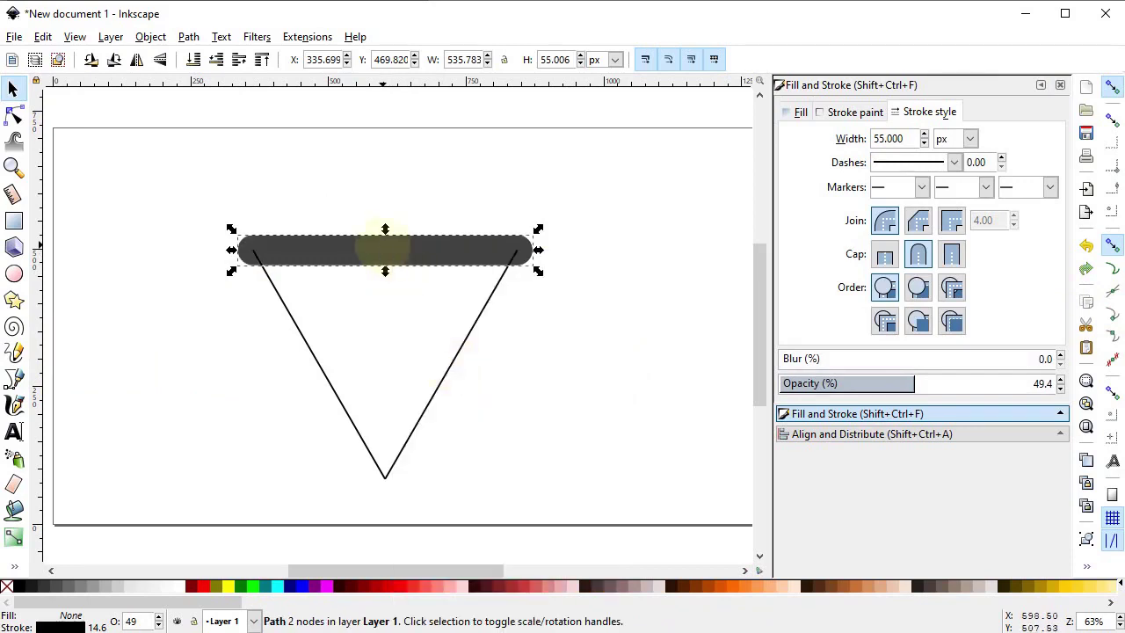
pyautogui.moveTo(383, 252); pyautogui.dragTo(397, 442)
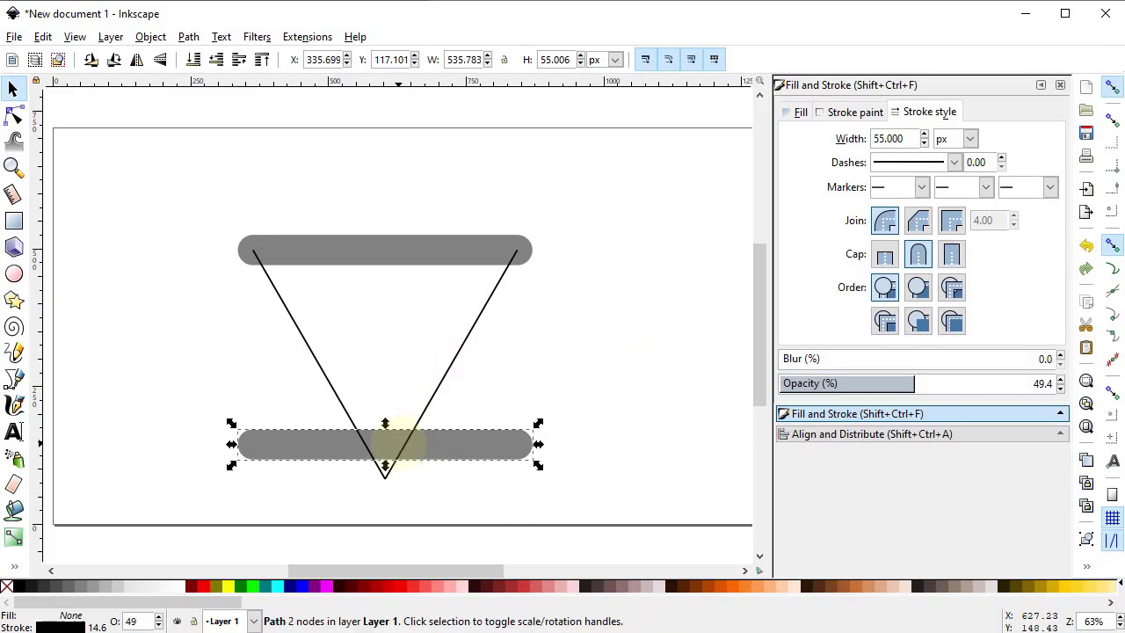
# Duplicate the lower bar three more times, stacking each copy above the previous one to fill the space below the original bar
pyautogui.rightClick(398, 442)
pyautogui.click(462, 201)
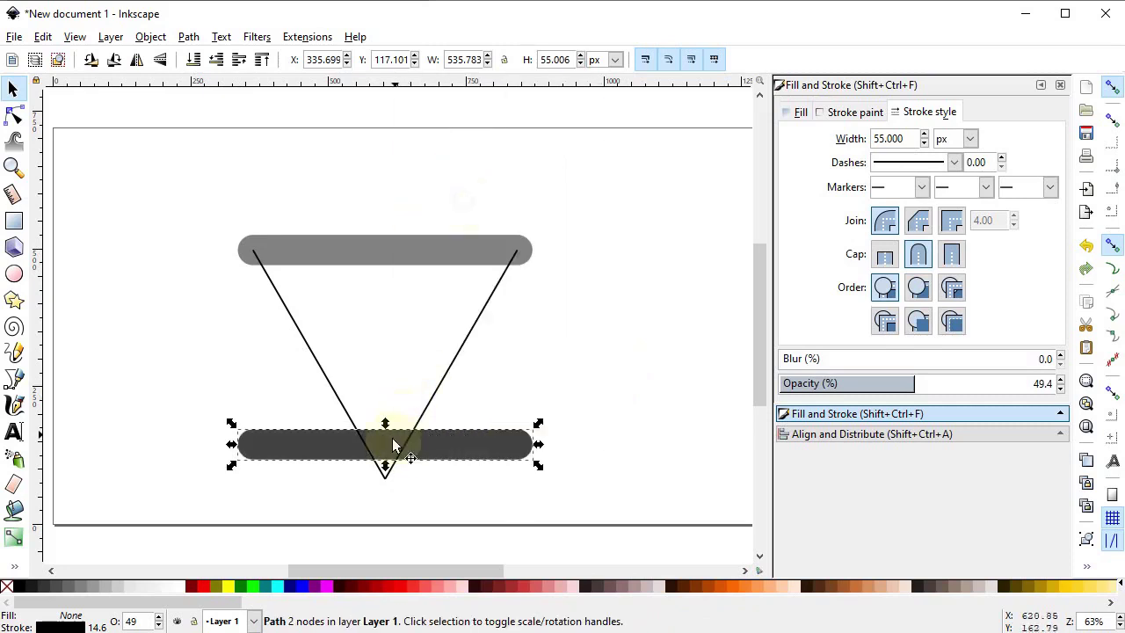
pyautogui.moveTo(391, 451); pyautogui.dragTo(391, 351)
pyautogui.rightClick(393, 406)
pyautogui.click(423, 158)
pyautogui.rightClick(393, 352)
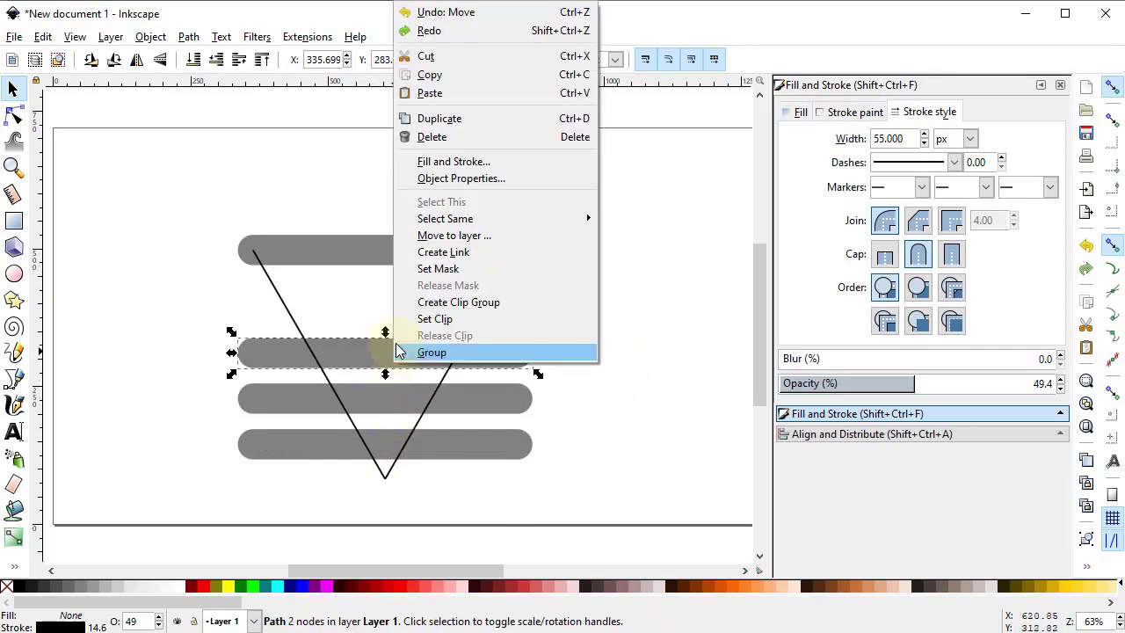
pyautogui.click(424, 118)
pyautogui.moveTo(395, 348); pyautogui.dragTo(392, 307)
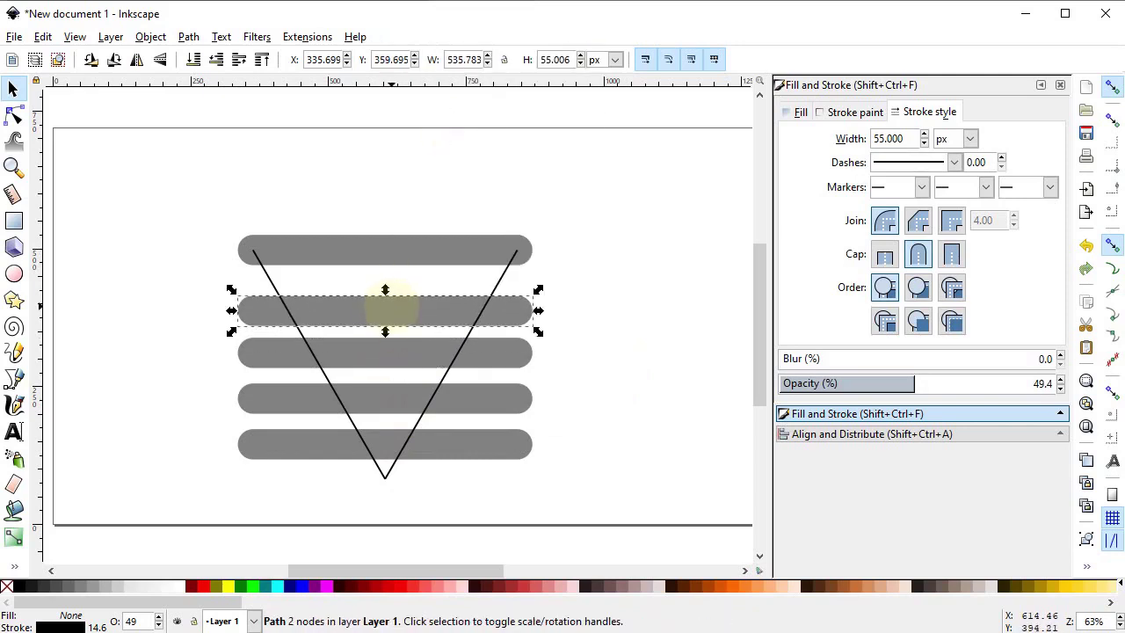
# Distribute all five bars with equal vertical gaps between them
pyautogui.keyDown('shift'); pyautogui.click(406, 255); pyautogui.keyUp('shift')
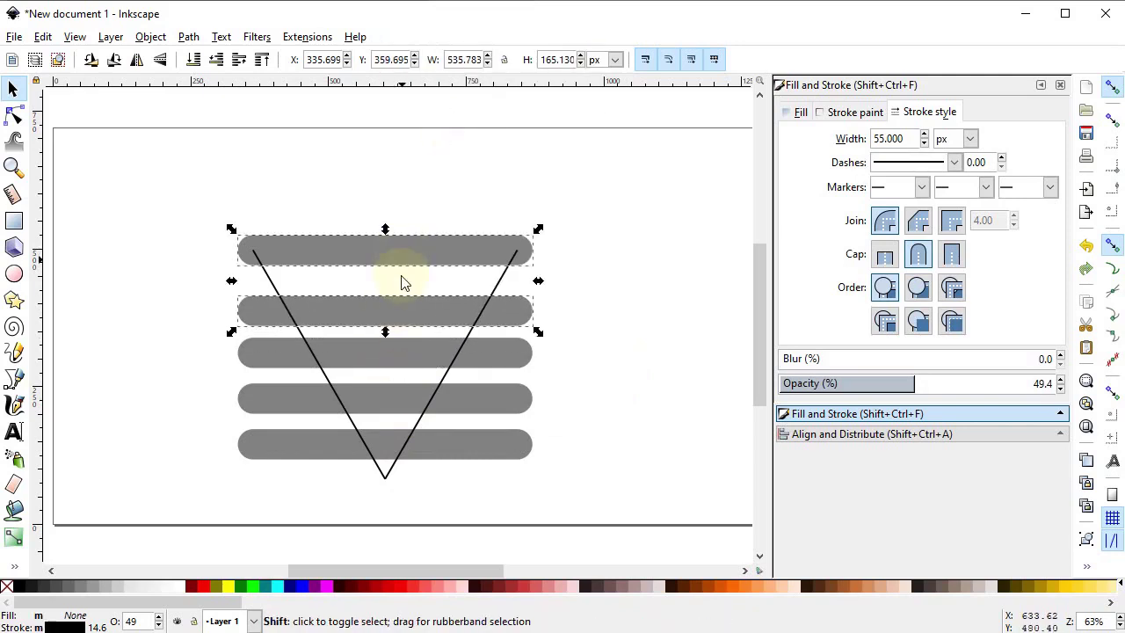
pyautogui.keyDown('shift'); pyautogui.click(400, 359); pyautogui.keyUp('shift')
pyautogui.keyDown('shift'); pyautogui.click(393, 399); pyautogui.keyUp('shift')
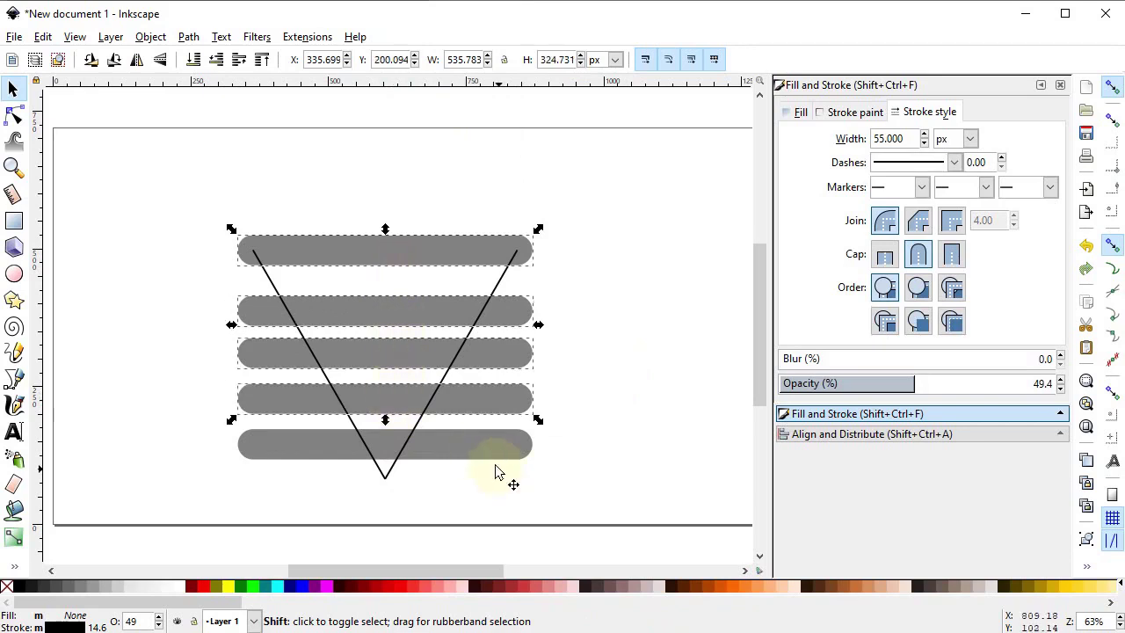
pyautogui.keyDown('shift'); pyautogui.click(483, 453); pyautogui.keyUp('shift')
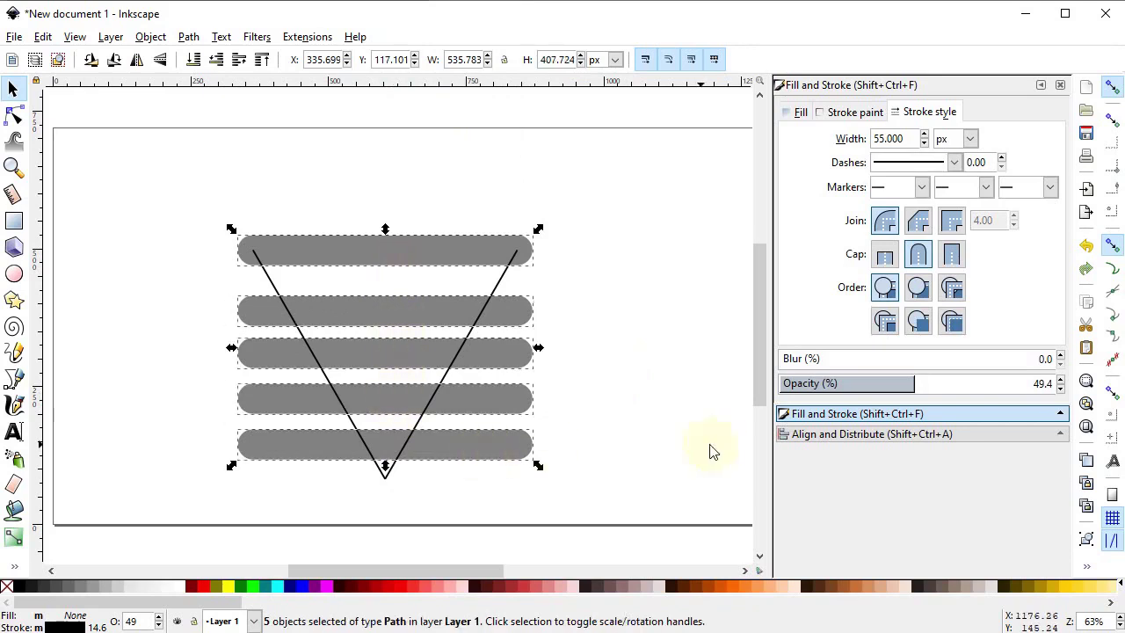
pyautogui.click(802, 434)
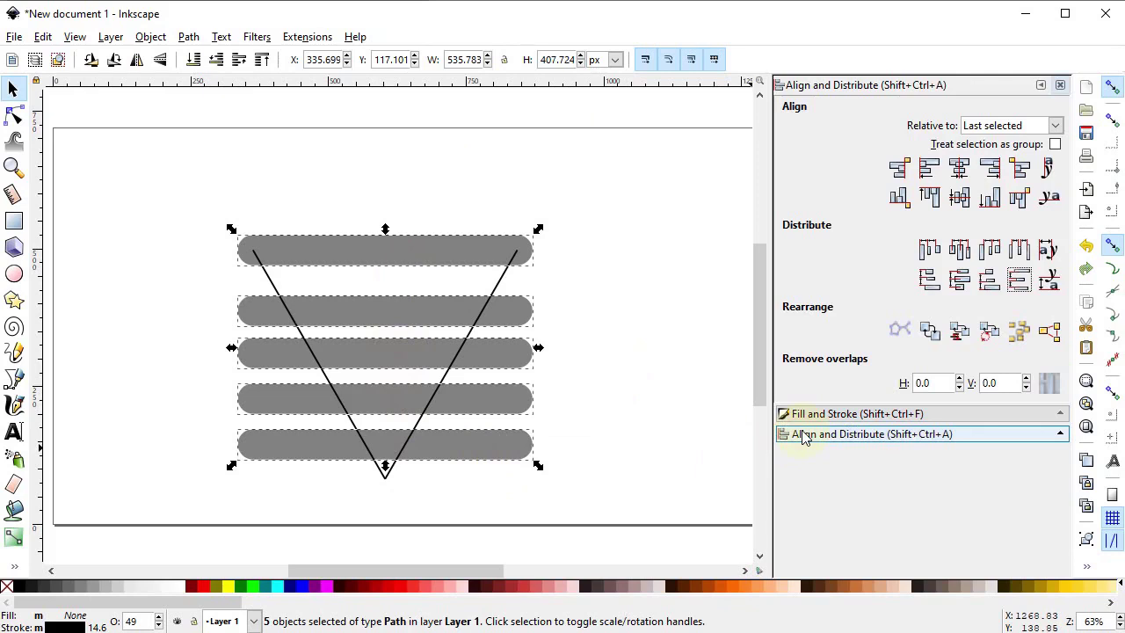
pyautogui.click(1019, 281)
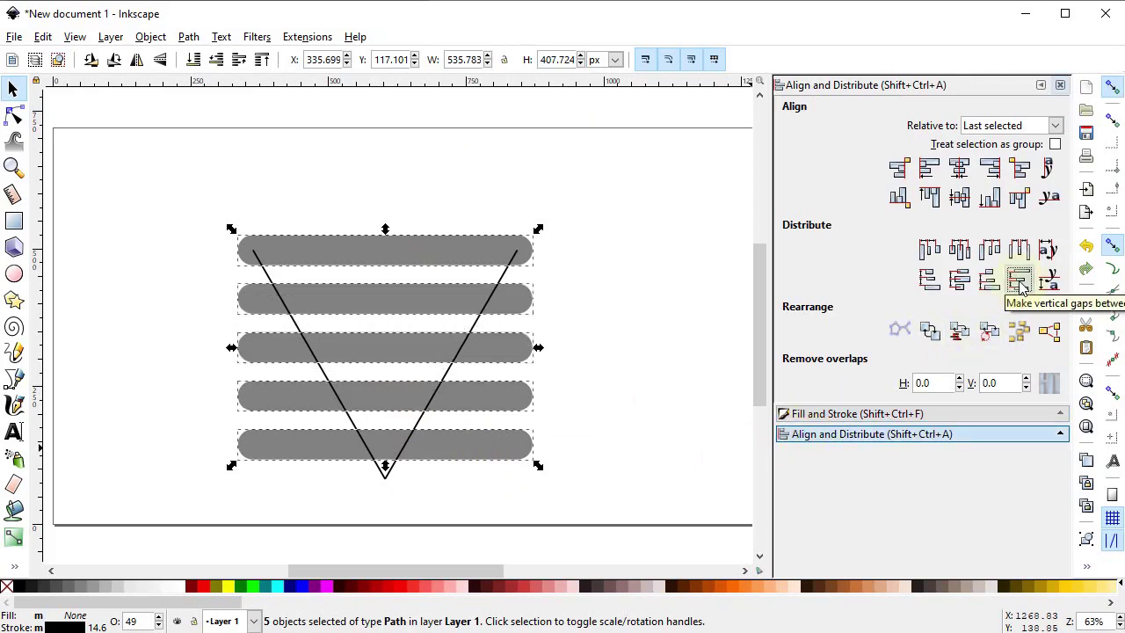
pyautogui.click(662, 423)
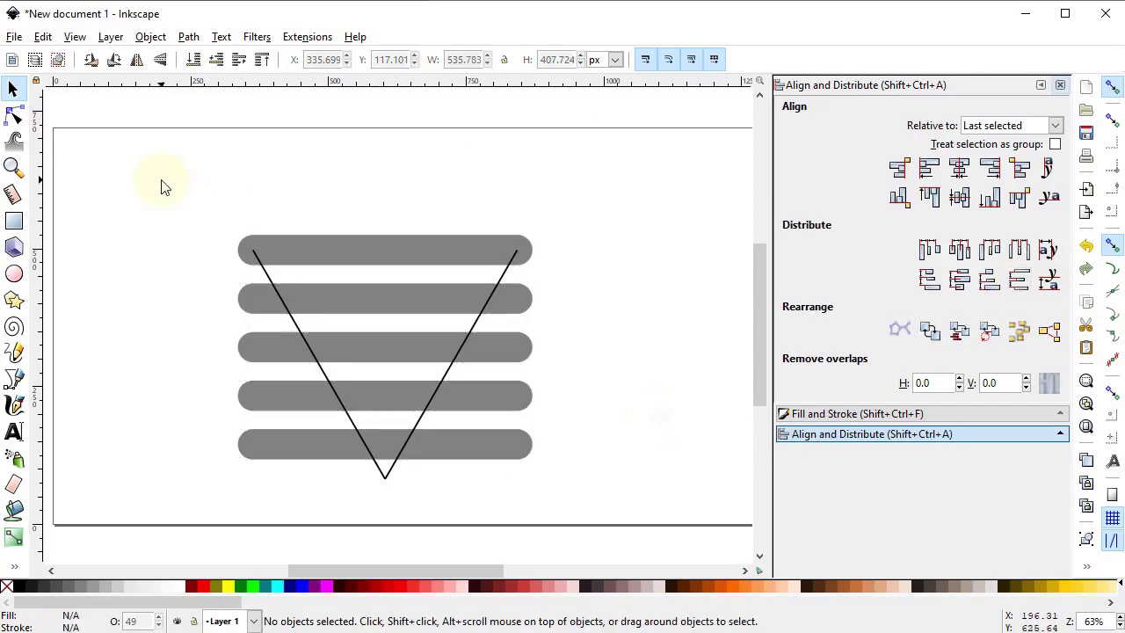
# Move both end nodes of the topmost bar horizontally inward so its rounded ends fit within the V
pyautogui.click(14, 115)
pyautogui.click(352, 249)
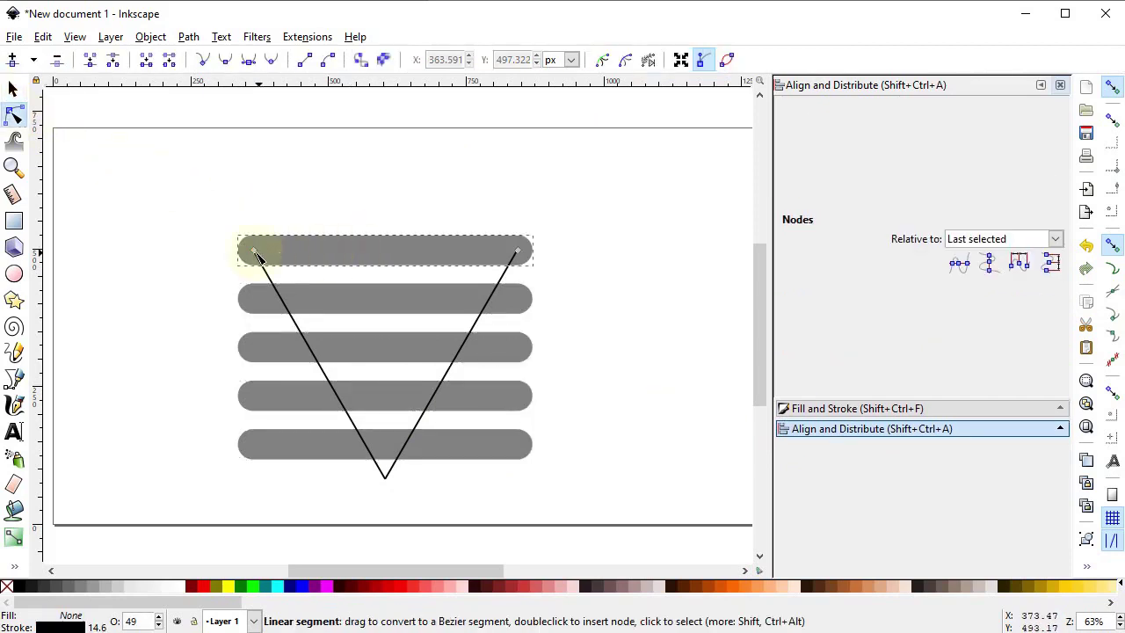
pyautogui.moveTo(256, 253); pyautogui.dragTo(273, 253)
pyautogui.moveTo(519, 253); pyautogui.dragTo(501, 252)
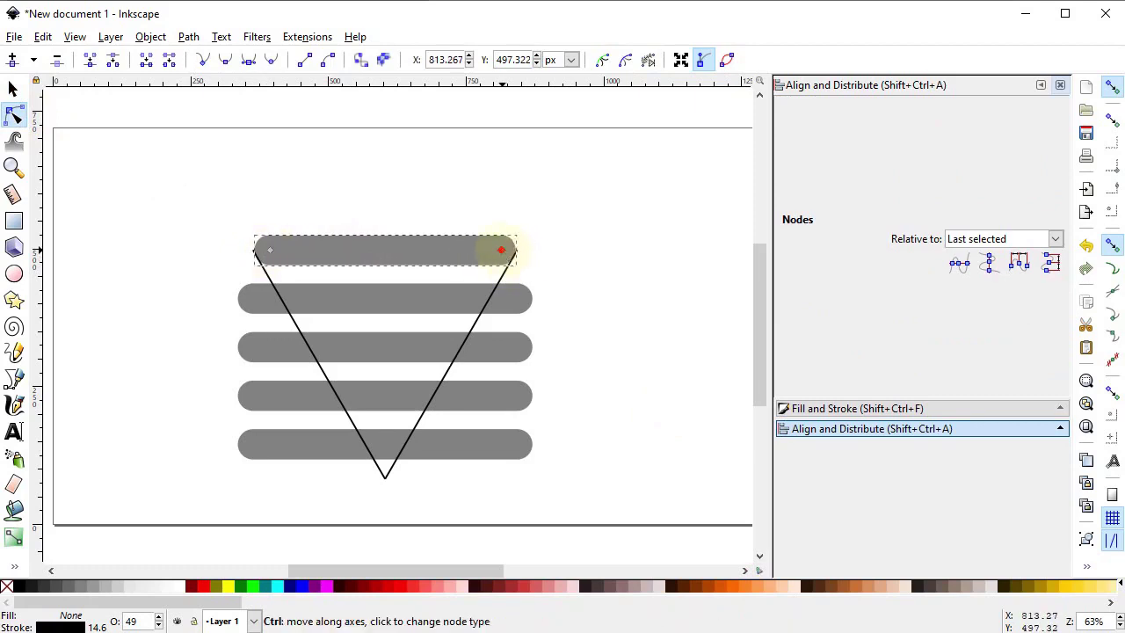
# Shorten the second and third bars by moving their end nodes horizontally inward to the V's sides
pyautogui.click(384, 311)
pyautogui.moveTo(253, 298); pyautogui.dragTo(299, 297)
pyautogui.moveTo(517, 299); pyautogui.dragTo(472, 299)
pyautogui.click(263, 348)
pyautogui.moveTo(254, 347); pyautogui.dragTo(321, 349)
pyautogui.moveTo(518, 348); pyautogui.dragTo(443, 347)
# Shorten the fourth and fifth bars by moving their end nodes horizontally inward to fit the V's narrowing sides
pyautogui.click(255, 396)
pyautogui.moveTo(253, 396); pyautogui.dragTo(340, 395)
pyautogui.moveTo(528, 396); pyautogui.dragTo(483, 394)
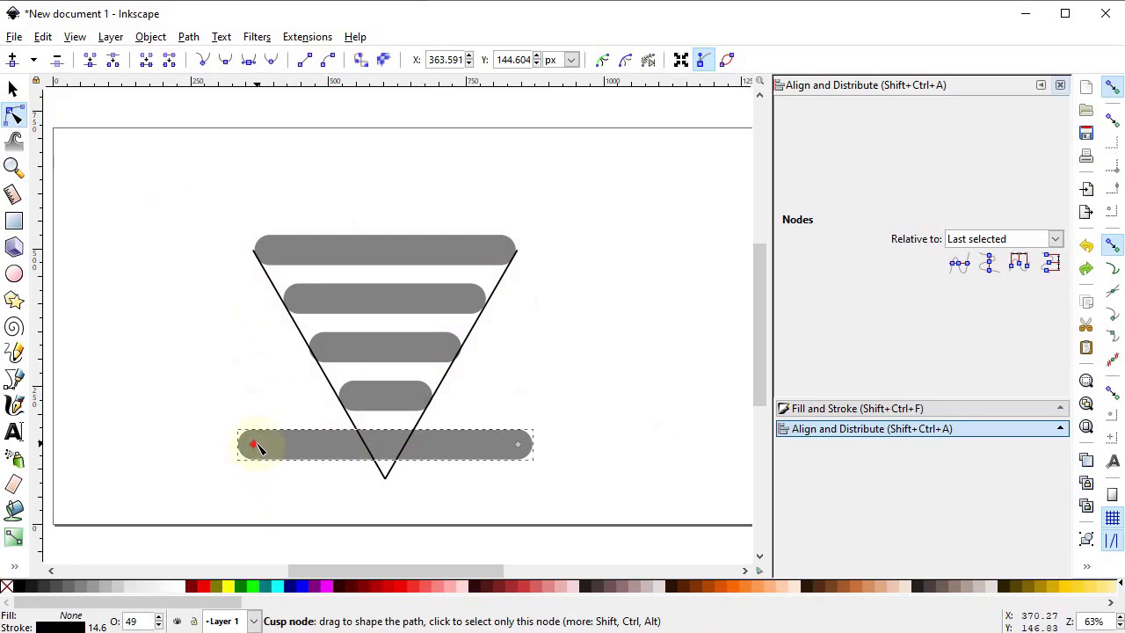
pyautogui.moveTo(254, 444); pyautogui.dragTo(380, 445)
pyautogui.moveTo(518, 444); pyautogui.dragTo(394, 447)
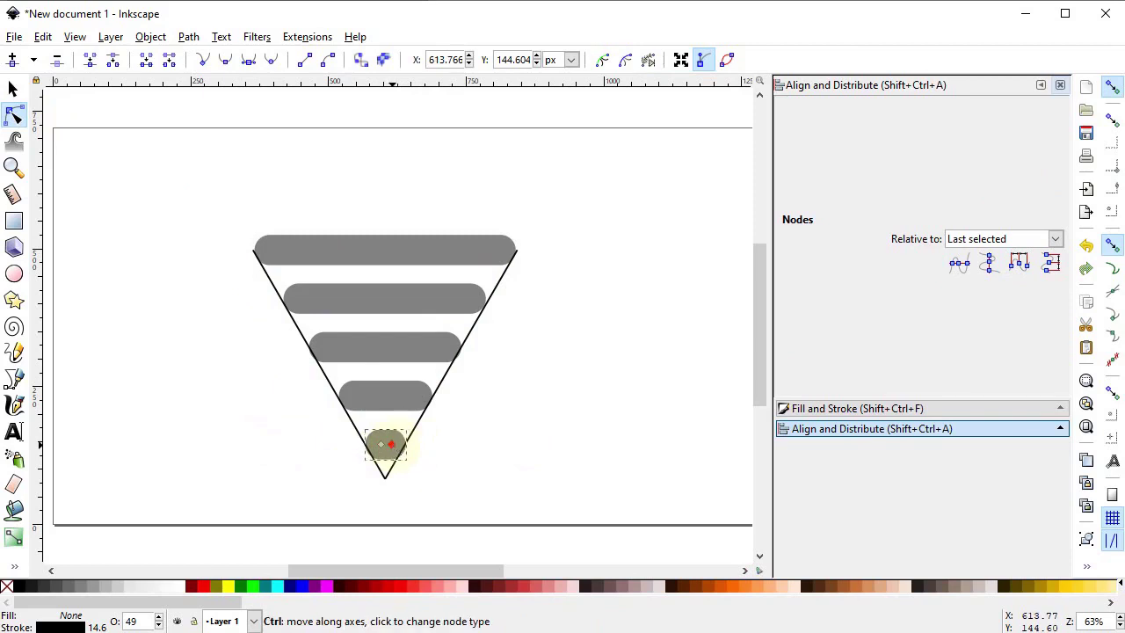
# Delete the V-shaped guide path, keeping the five bars
pyautogui.click(15, 88)
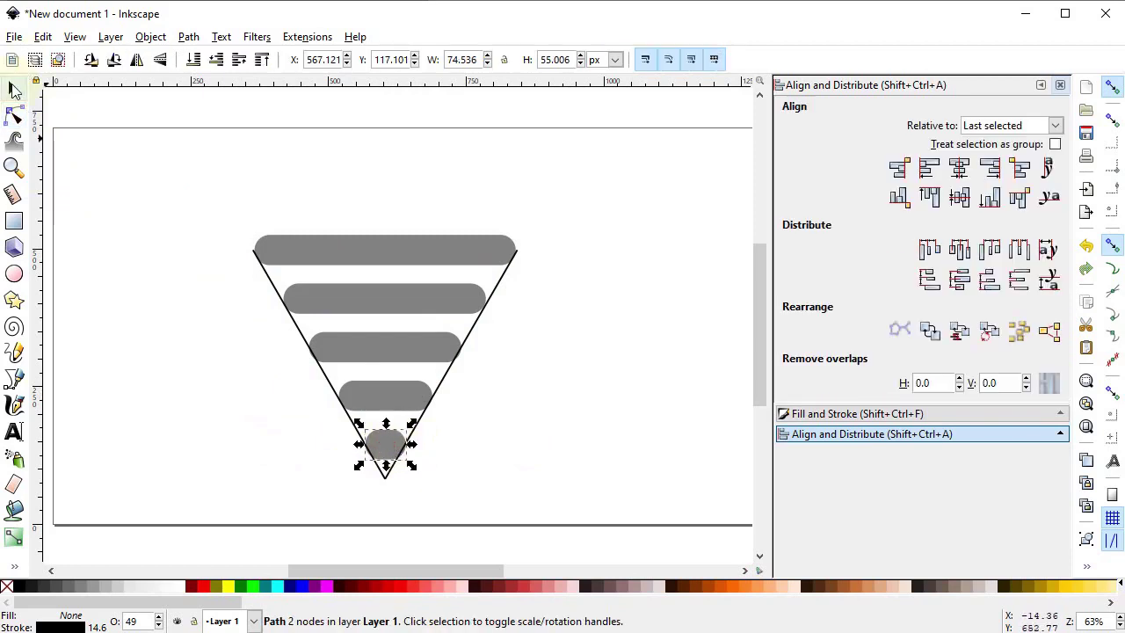
pyautogui.click(440, 387)
pyautogui.press('Delete')
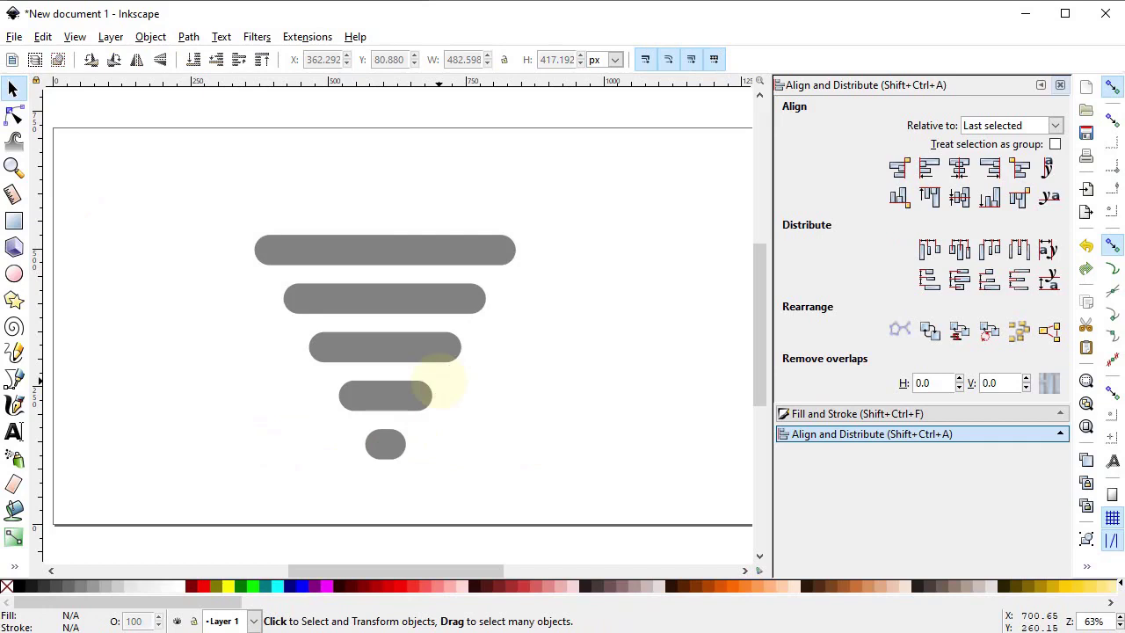
# Draw a perfect circle with a radius of about 182 px overlapping the bars
pyautogui.click(13, 273)
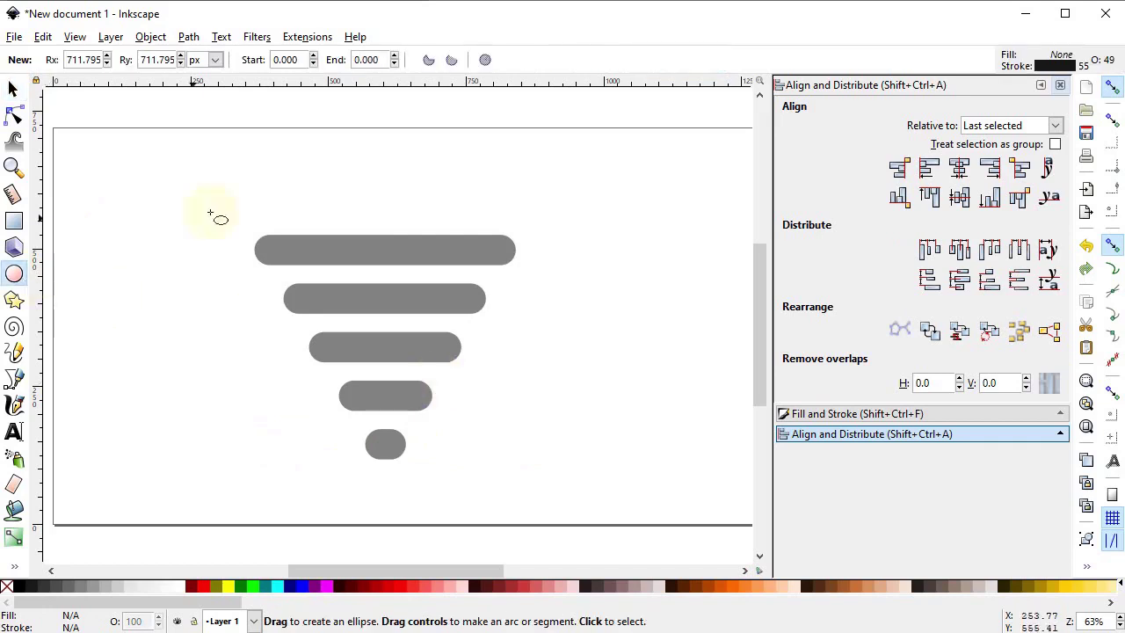
pyautogui.press('ctrl')
pyautogui.moveTo(230, 181); pyautogui.dragTo(464, 377)
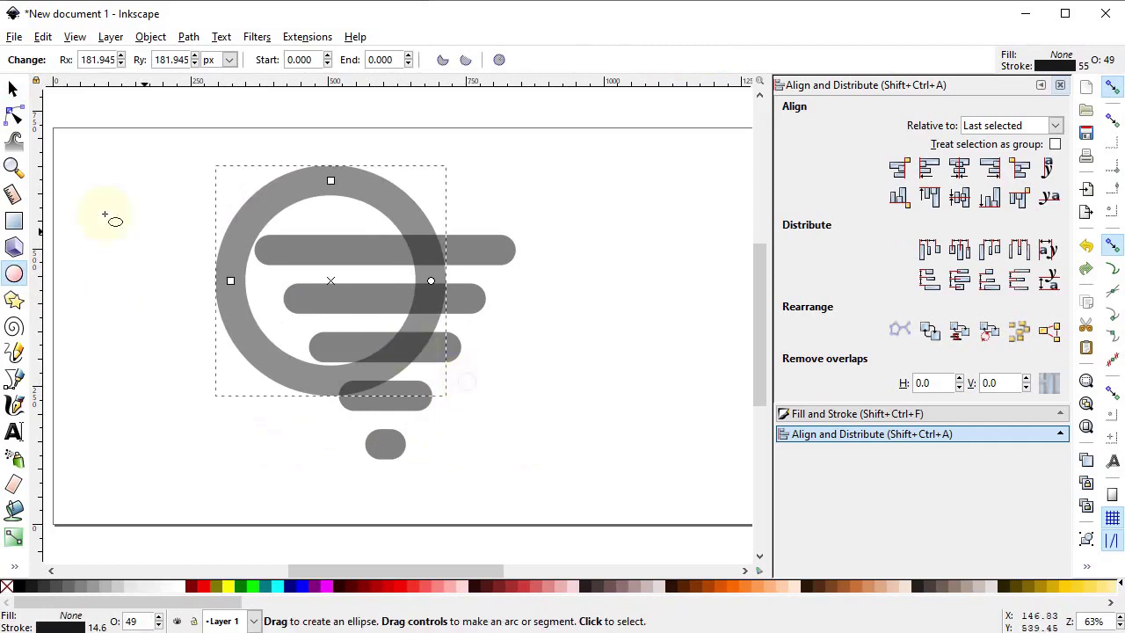
# Lock the circle's width-to-height ratio and set its height to 405 px
pyautogui.click(12, 89)
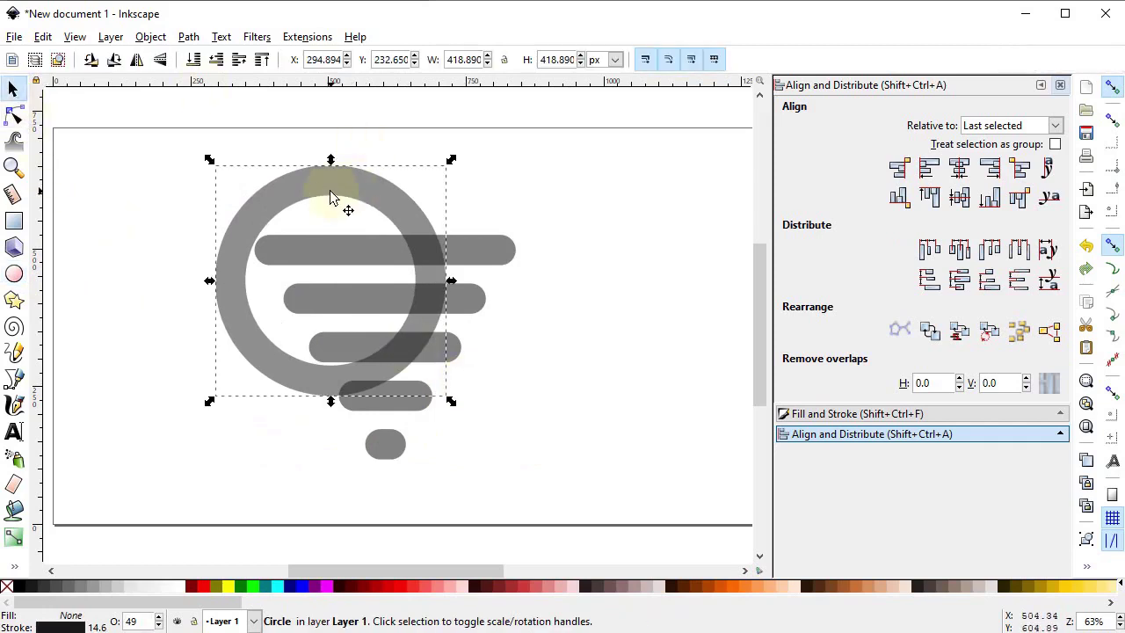
pyautogui.click(504, 59)
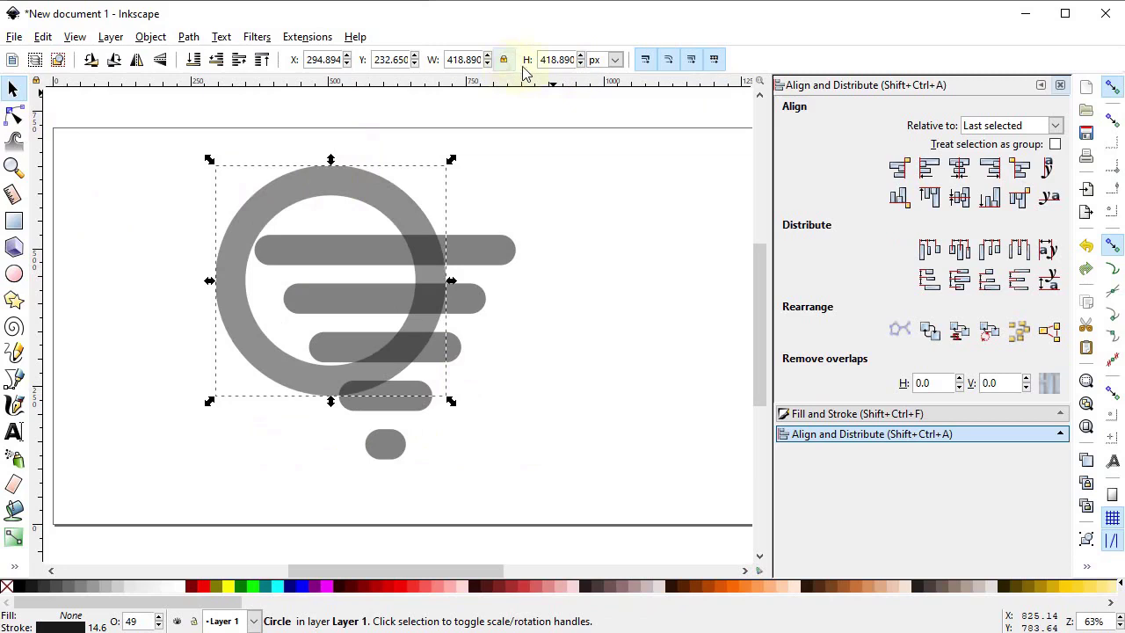
pyautogui.write('405')
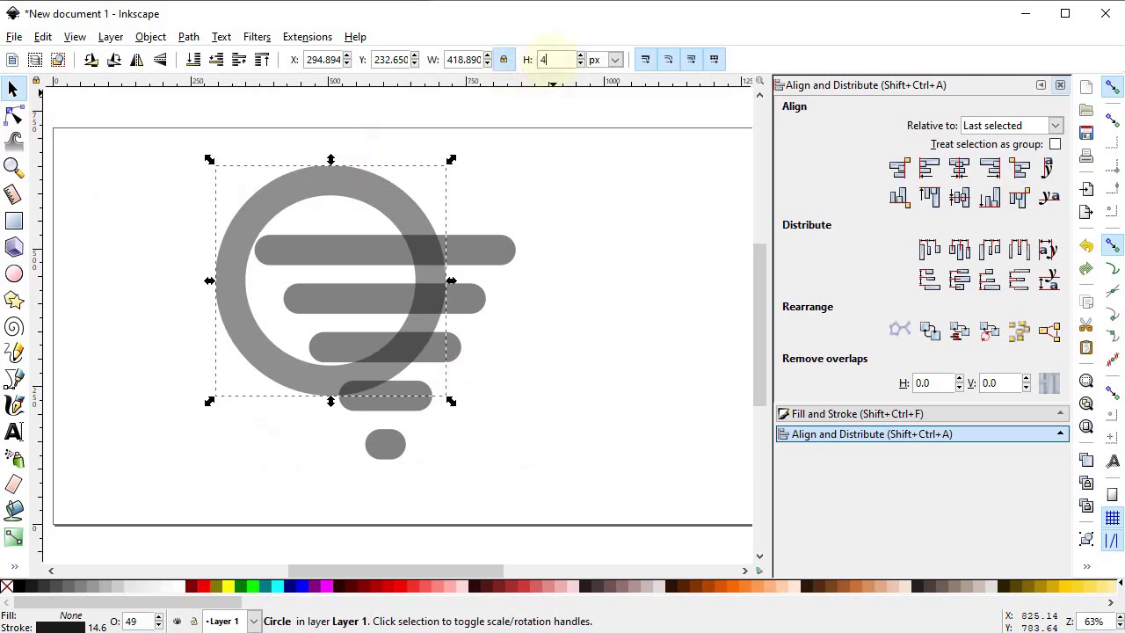
pyautogui.press('Return')
# Move the circle over the upper three bars and center it on the vertical axis relative to the topmost bar
pyautogui.moveTo(265, 220); pyautogui.dragTo(323, 190)
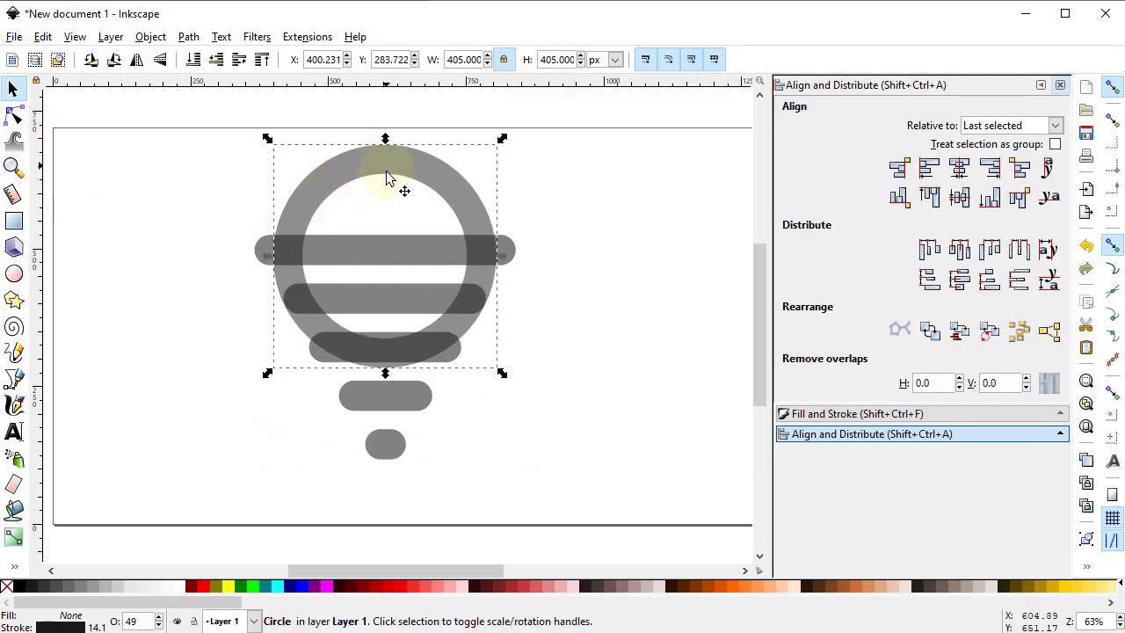
pyautogui.keyDown('shift'); pyautogui.click(388, 246); pyautogui.keyUp('shift')
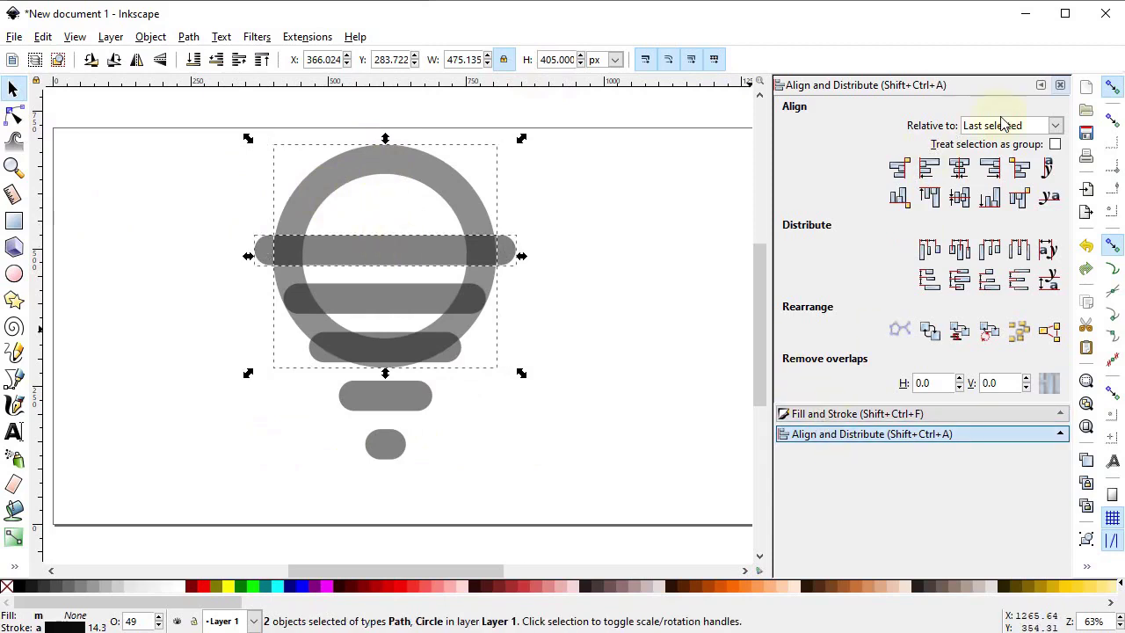
pyautogui.click(965, 167)
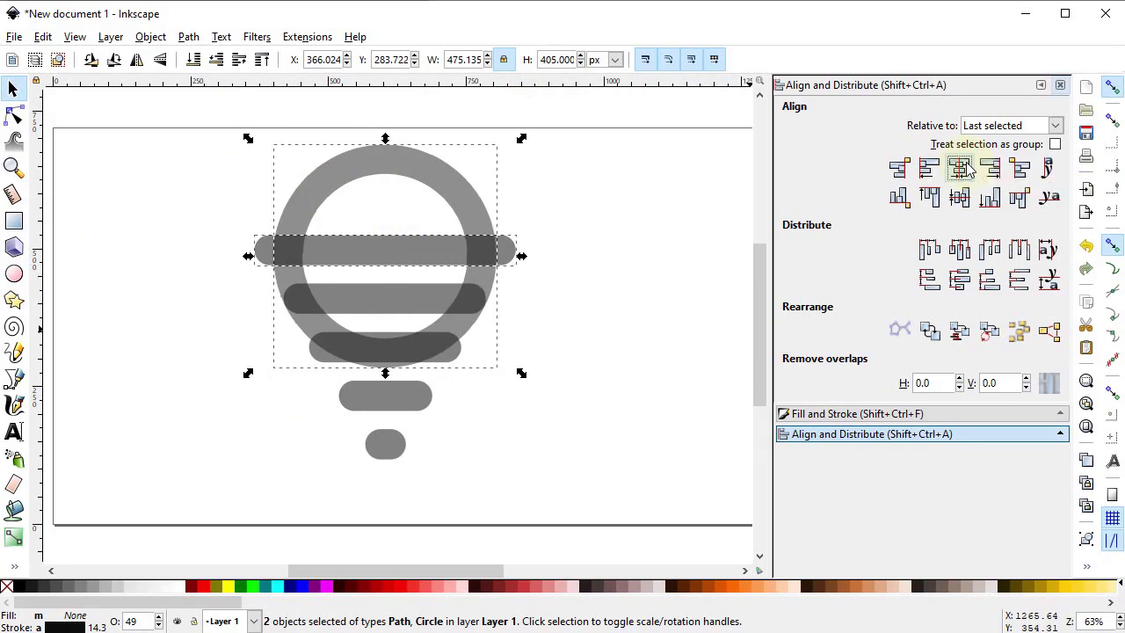
pyautogui.click(498, 379)
# Move the circle and all five bars to the page's left side and place a duplicate of them to their right
pyautogui.moveTo(540, 103); pyautogui.dragTo(226, 510)
pyautogui.moveTo(488, 271); pyautogui.dragTo(323, 283)
pyautogui.rightClick(314, 277)
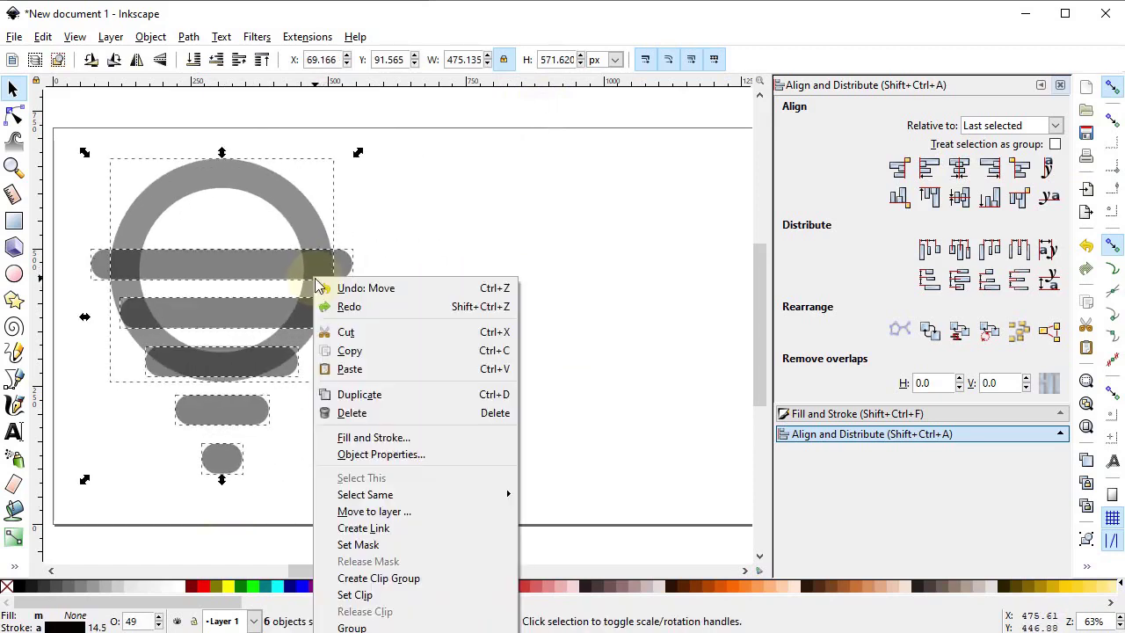
pyautogui.click(369, 396)
pyautogui.moveTo(234, 291); pyautogui.dragTo(561, 268)
pyautogui.click(376, 415)
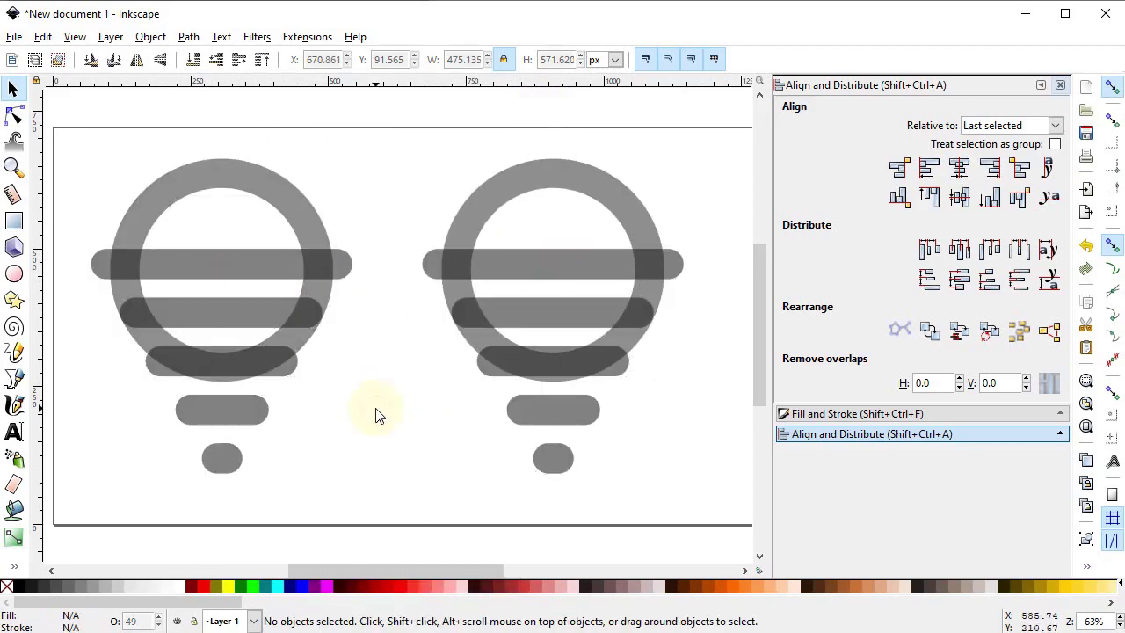
# Open the left figure's circle into an upper arc whose two ends rest on the topmost bar
pyautogui.click(305, 221)
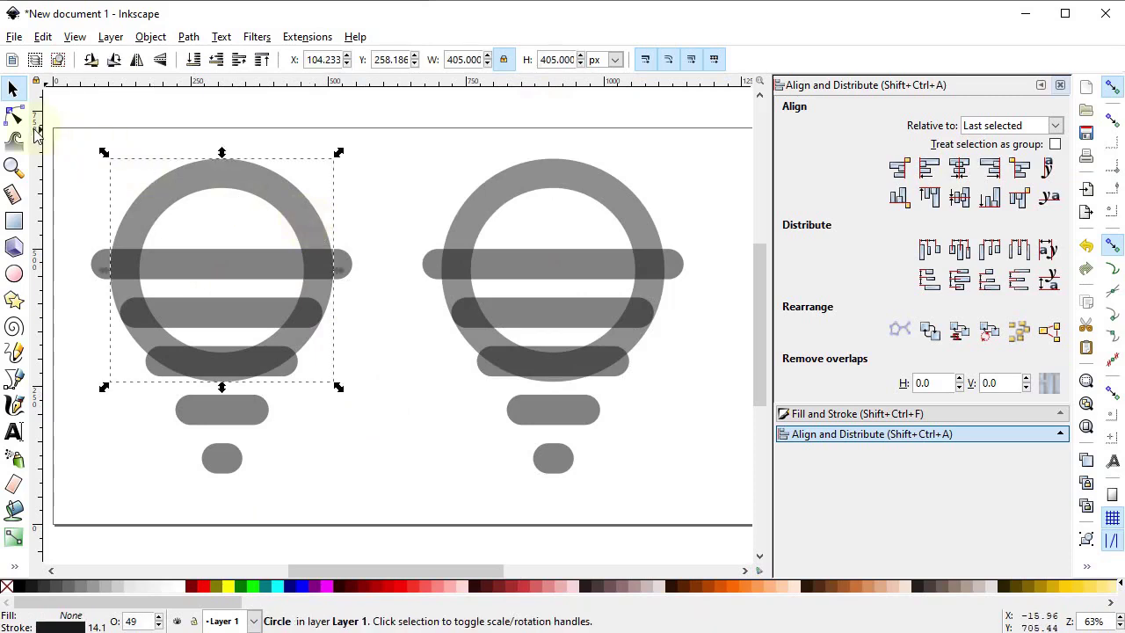
pyautogui.click(15, 116)
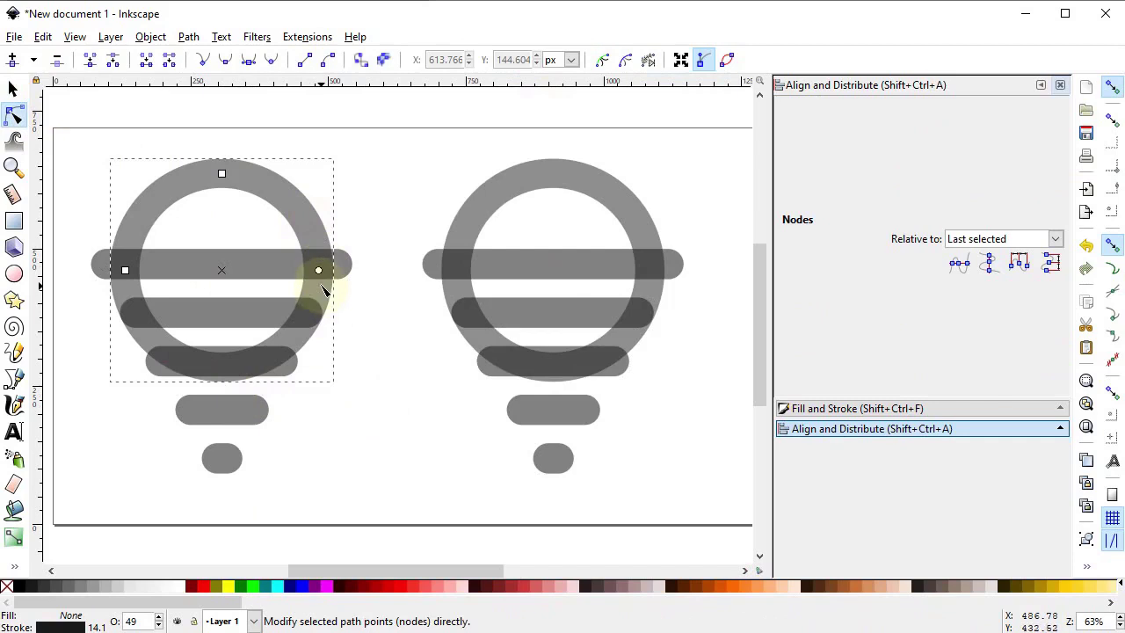
pyautogui.moveTo(322, 278); pyautogui.dragTo(124, 262)
pyautogui.moveTo(303, 219); pyautogui.dragTo(318, 262)
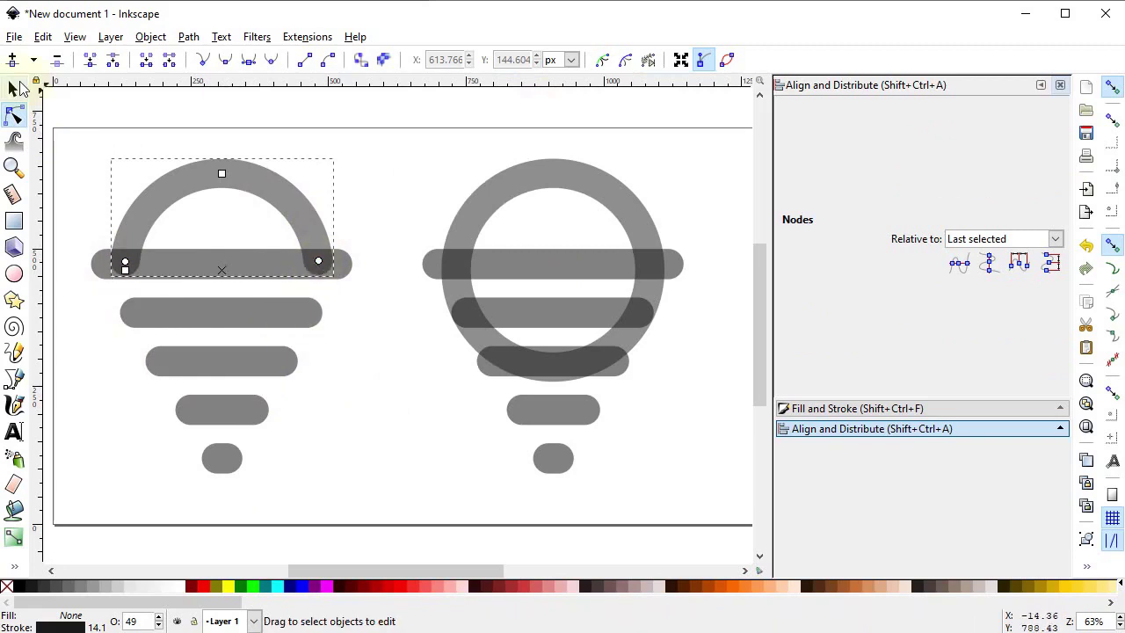
# Convert the strokes of the left figure's arc and five bars to paths and unite them into one shape
pyautogui.click(13, 89)
pyautogui.moveTo(368, 132); pyautogui.dragTo(85, 517)
pyautogui.click(193, 38)
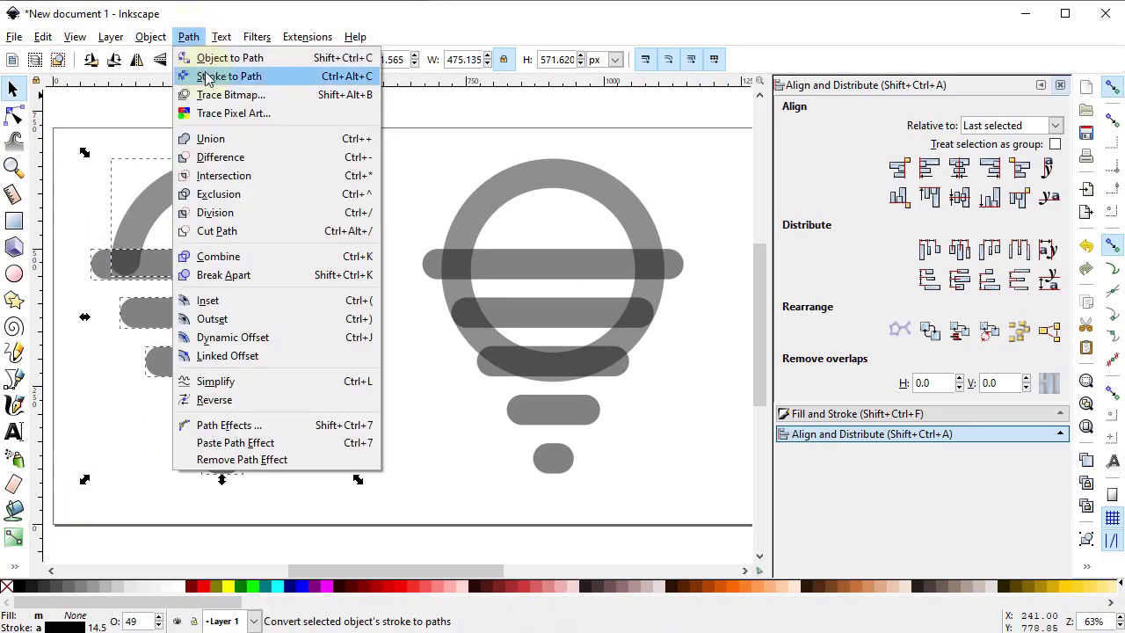
pyautogui.click(204, 75)
pyautogui.click(190, 37)
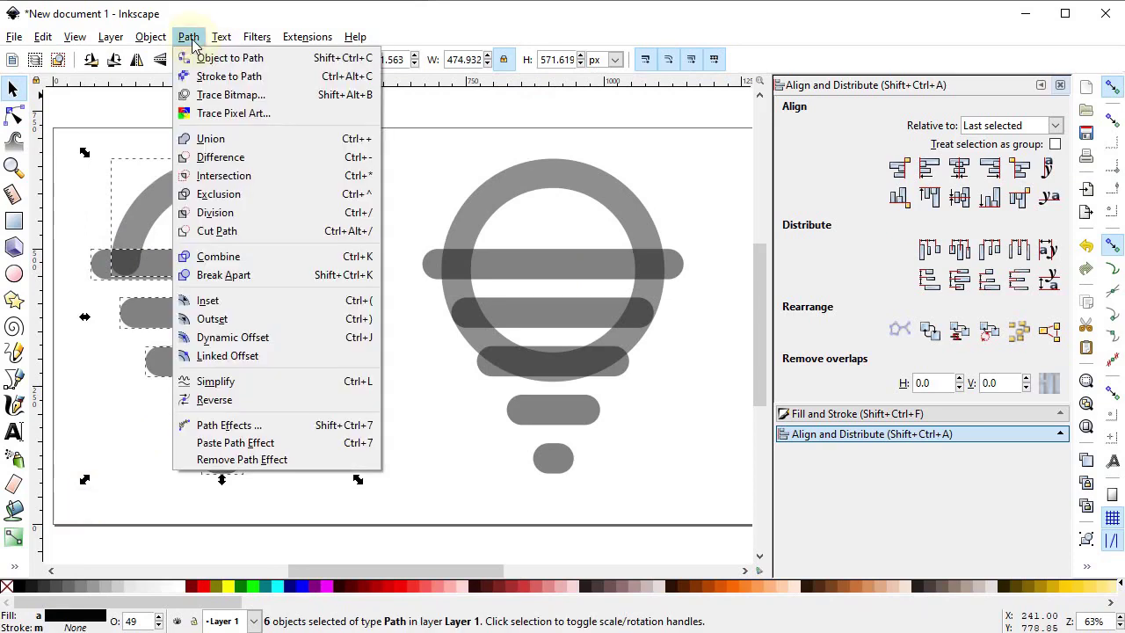
pyautogui.click(216, 138)
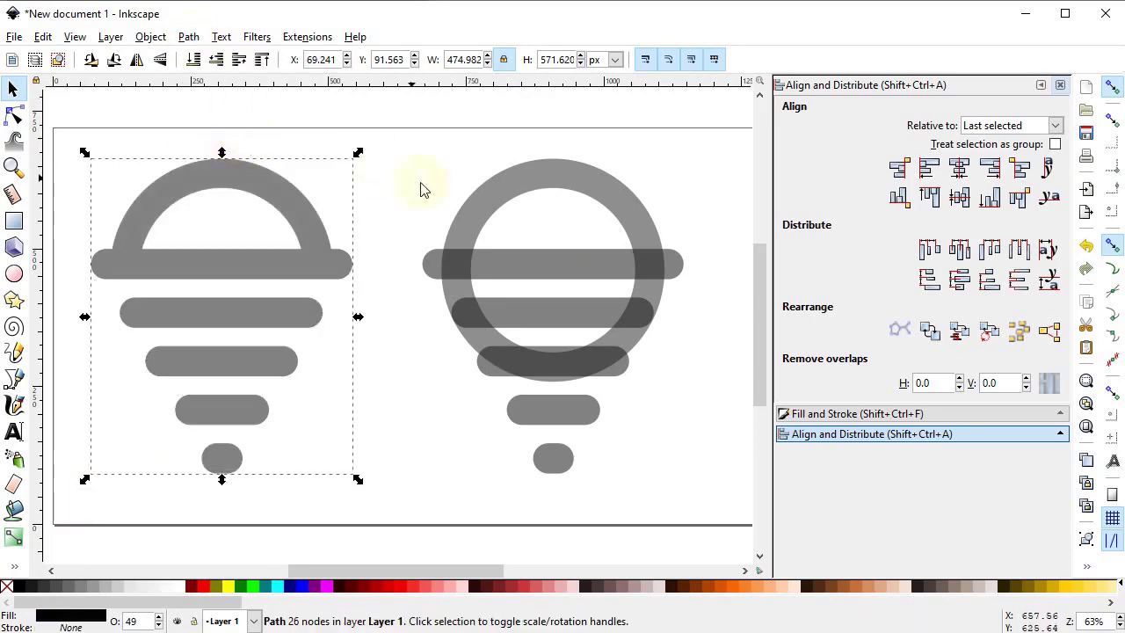
# Set the right figure's circle width to 475.135 px, matching its topmost bar, with the proportions locked
pyautogui.click(563, 272)
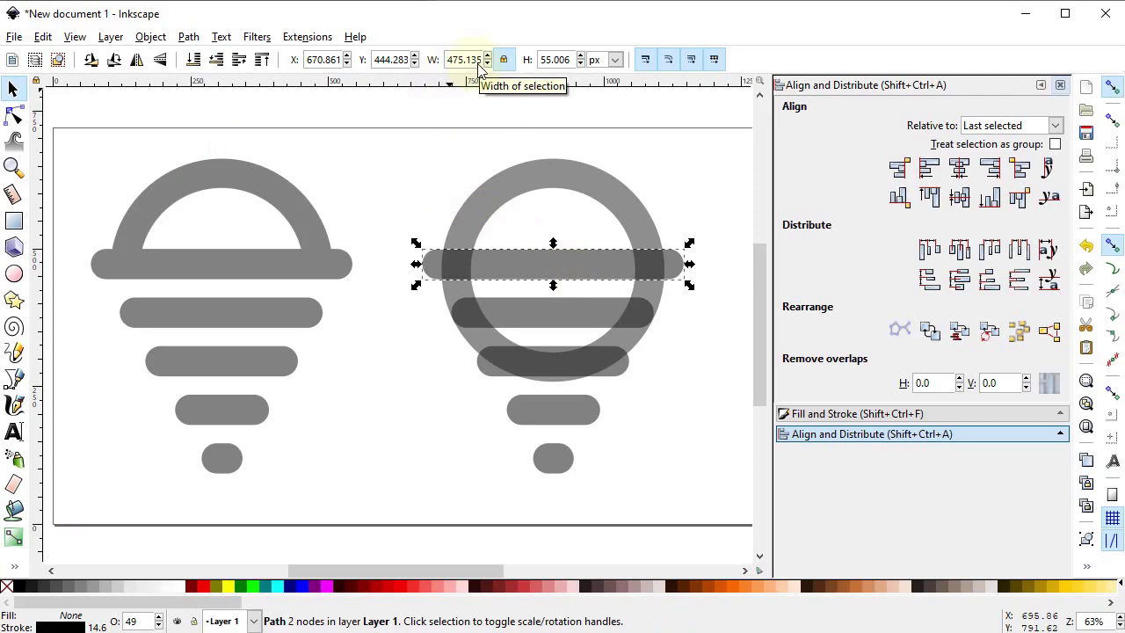
pyautogui.click(518, 161)
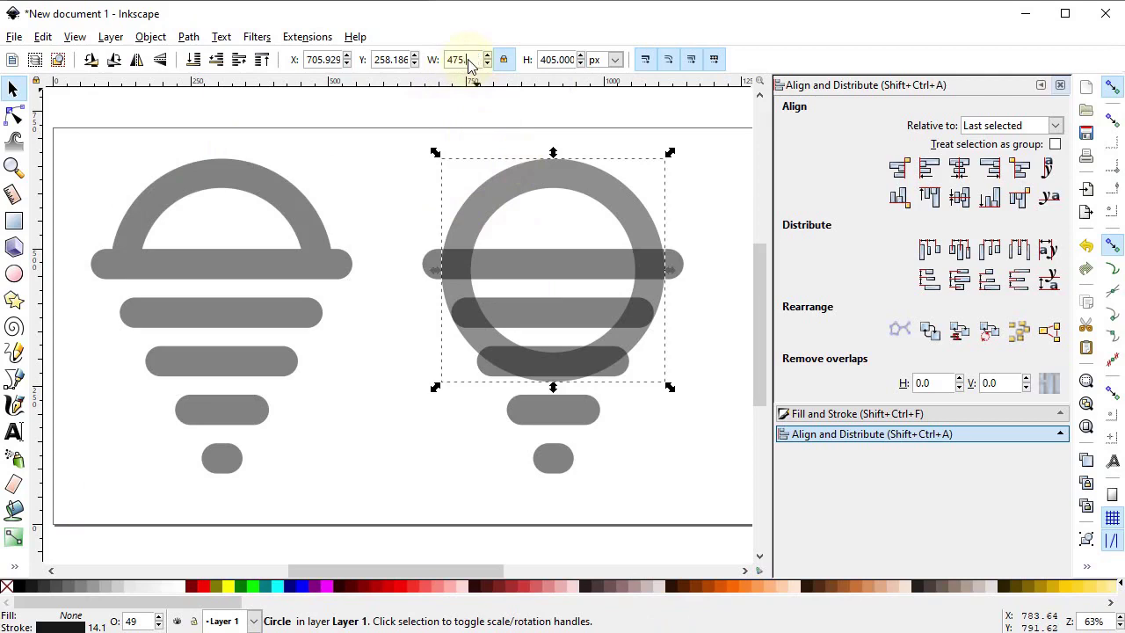
pyautogui.press('Return')
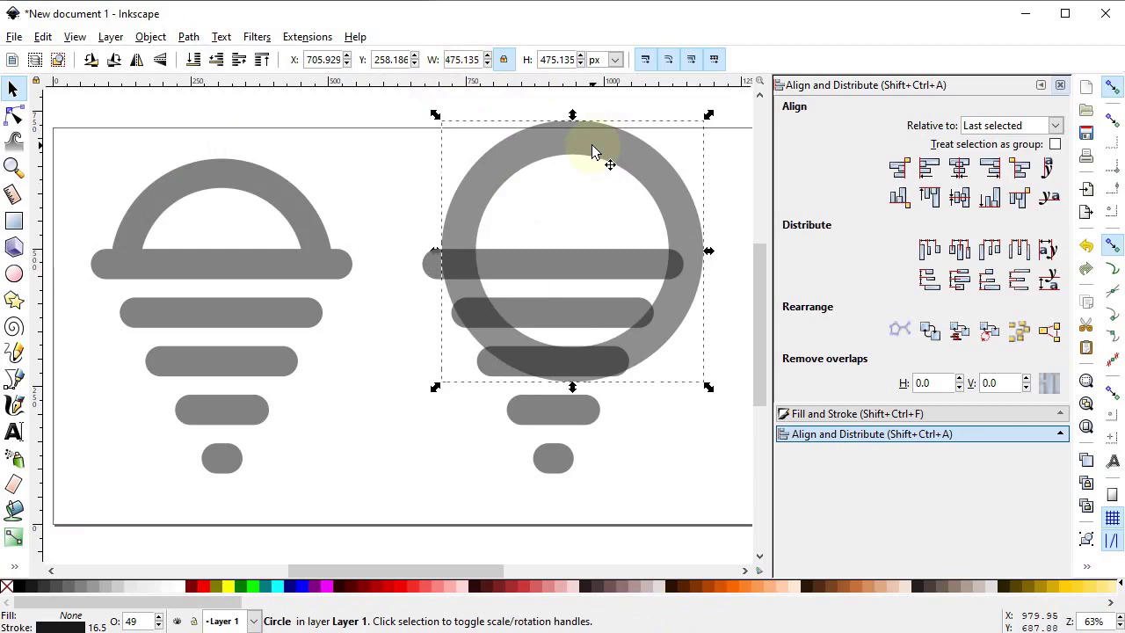
# Center the enlarged circle on the right figure's topmost bar, both horizontally and vertically
pyautogui.press('shift')
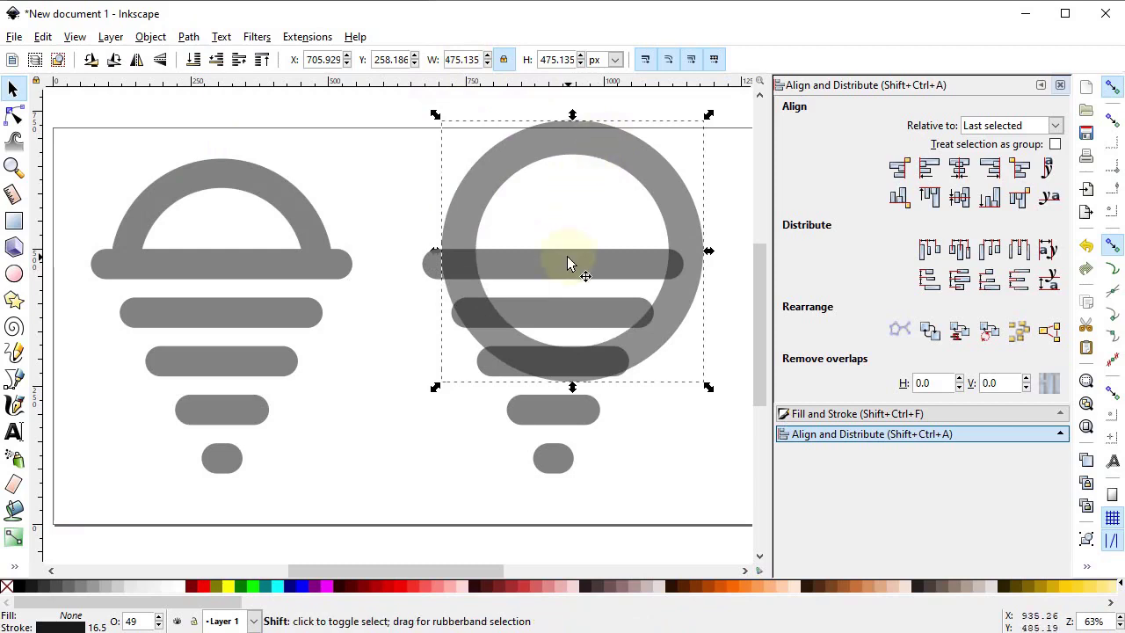
pyautogui.keyDown('shift'); pyautogui.click(568, 264); pyautogui.keyUp('shift')
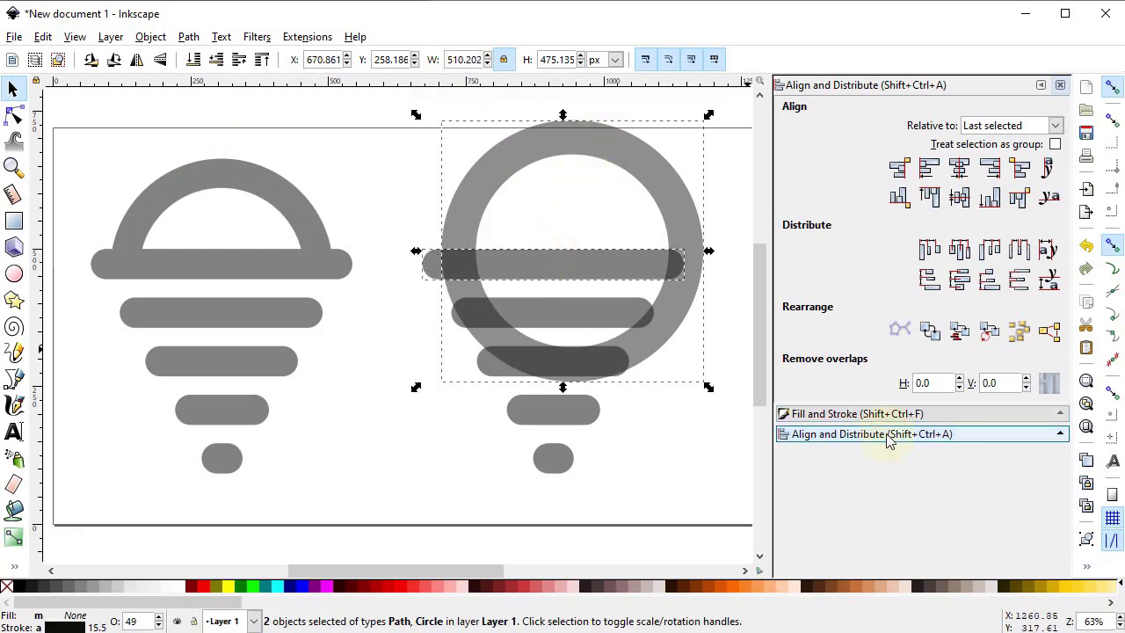
pyautogui.click(964, 170)
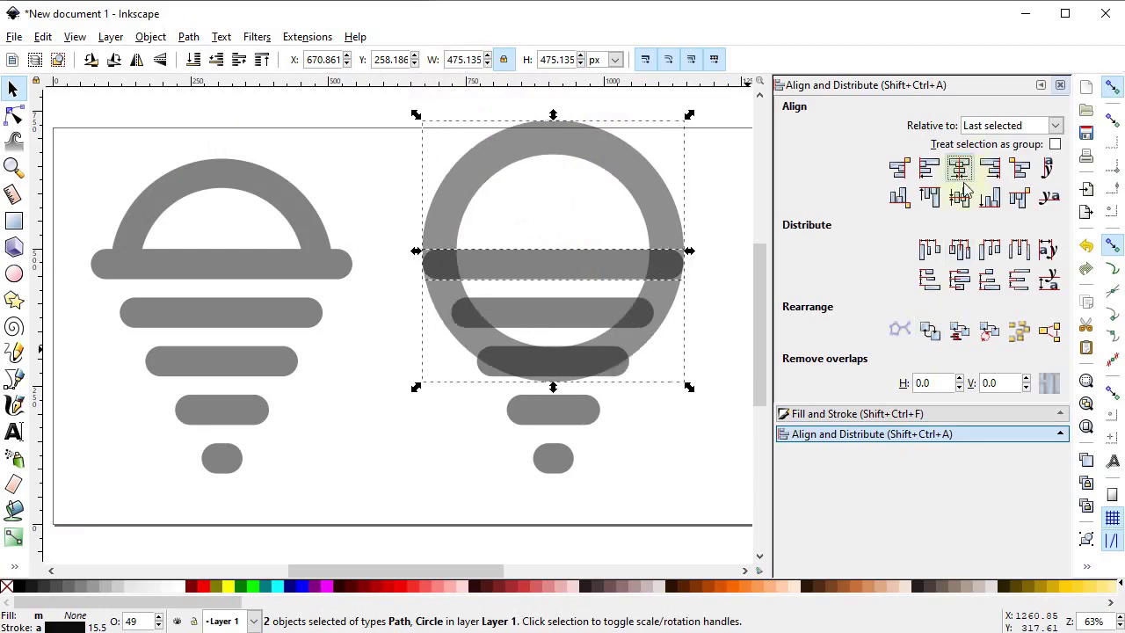
pyautogui.click(959, 197)
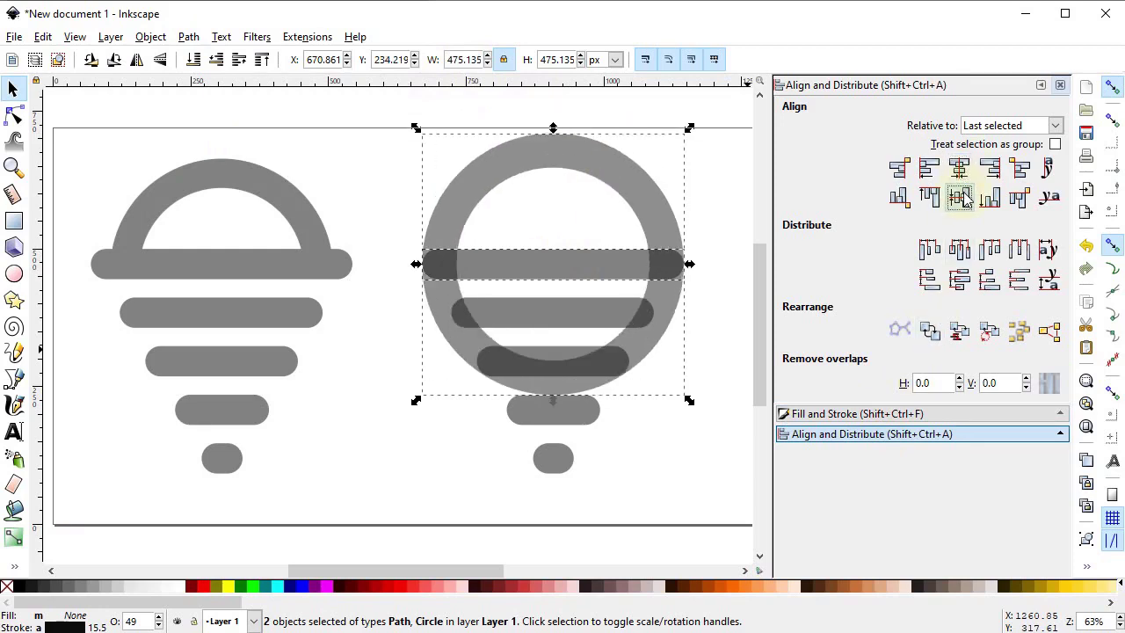
pyautogui.click(661, 431)
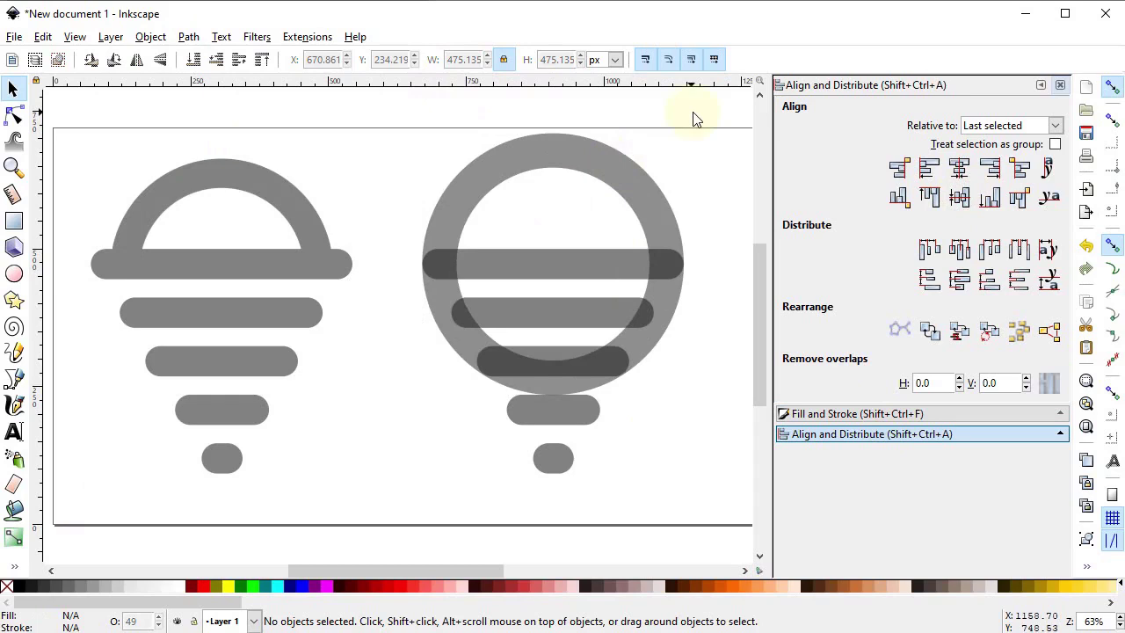
# Convert the strokes of the right figure's circle and five bars to paths
pyautogui.moveTo(696, 111); pyautogui.dragTo(392, 530)
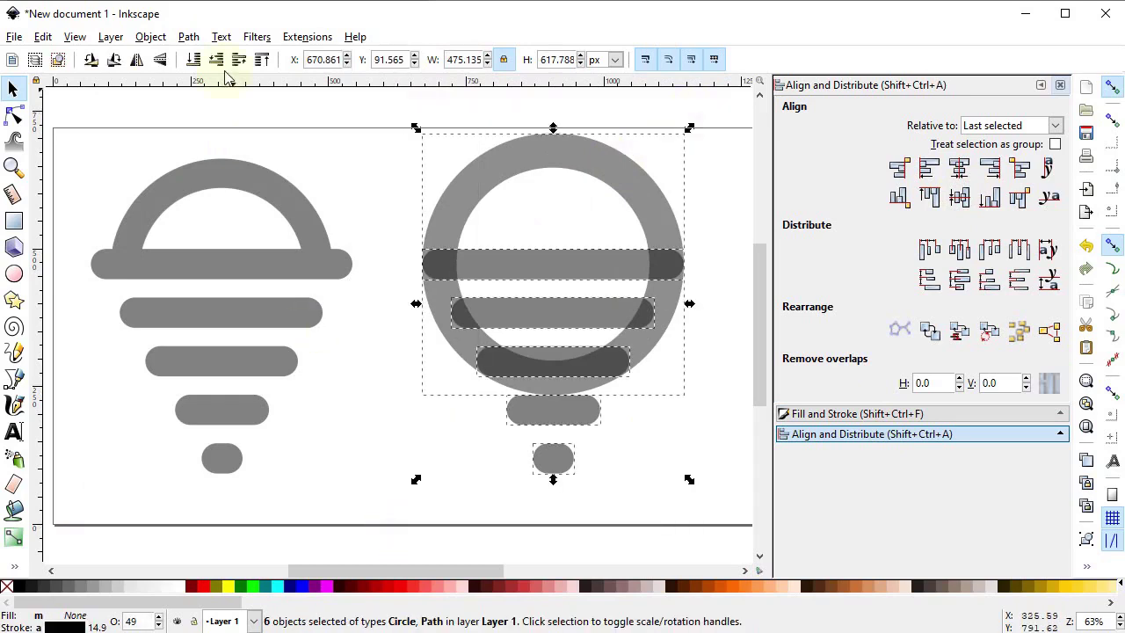
pyautogui.click(189, 37)
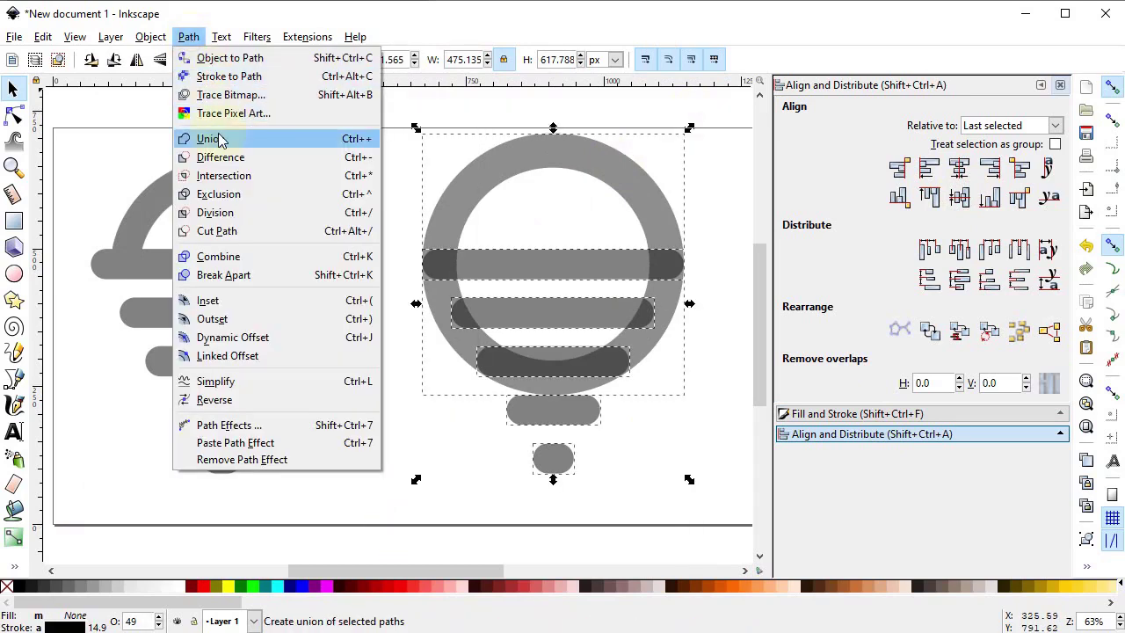
pyautogui.click(228, 76)
pyautogui.press('Escape')
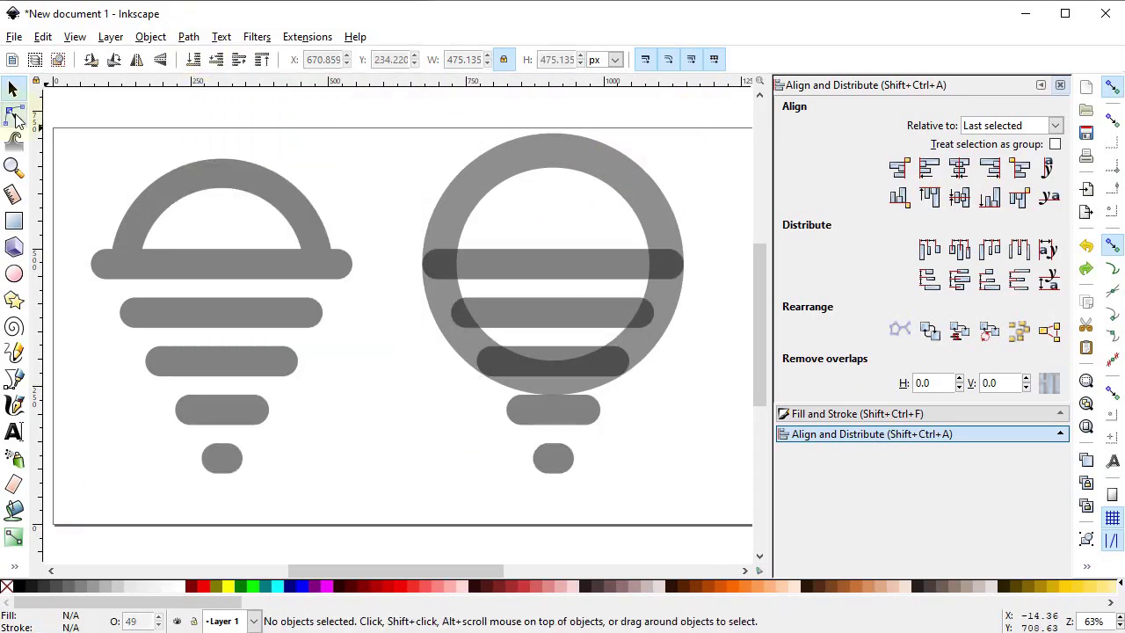
# Delete the two bottom nodes, outer and inner, of the right figure's ring
pyautogui.click(15, 118)
pyautogui.click(518, 165)
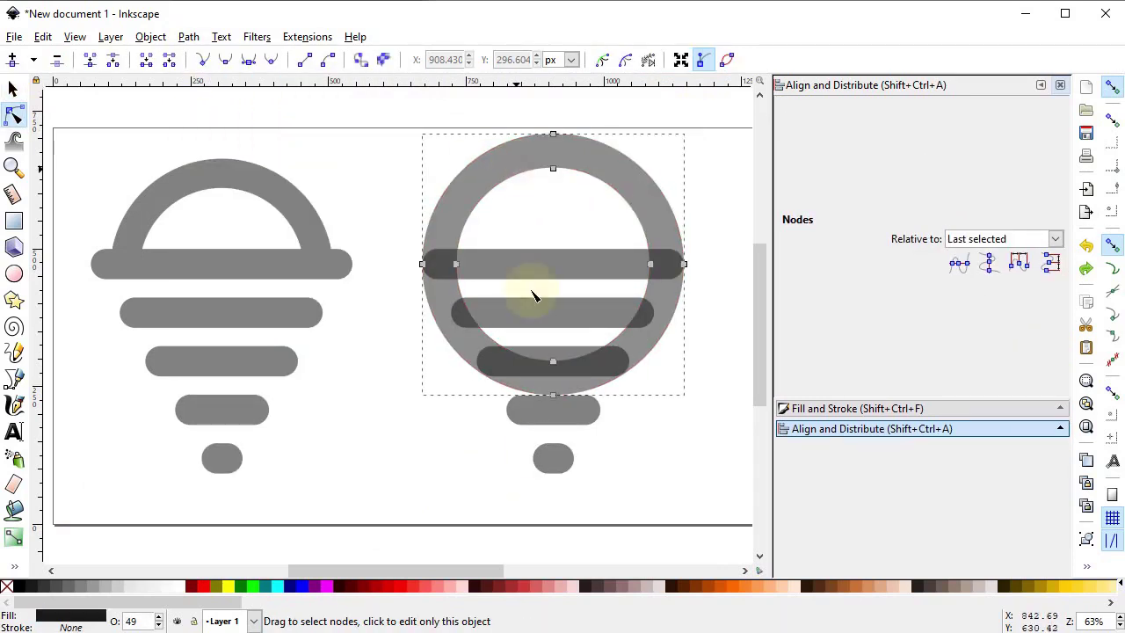
pyautogui.moveTo(508, 472); pyautogui.dragTo(601, 350)
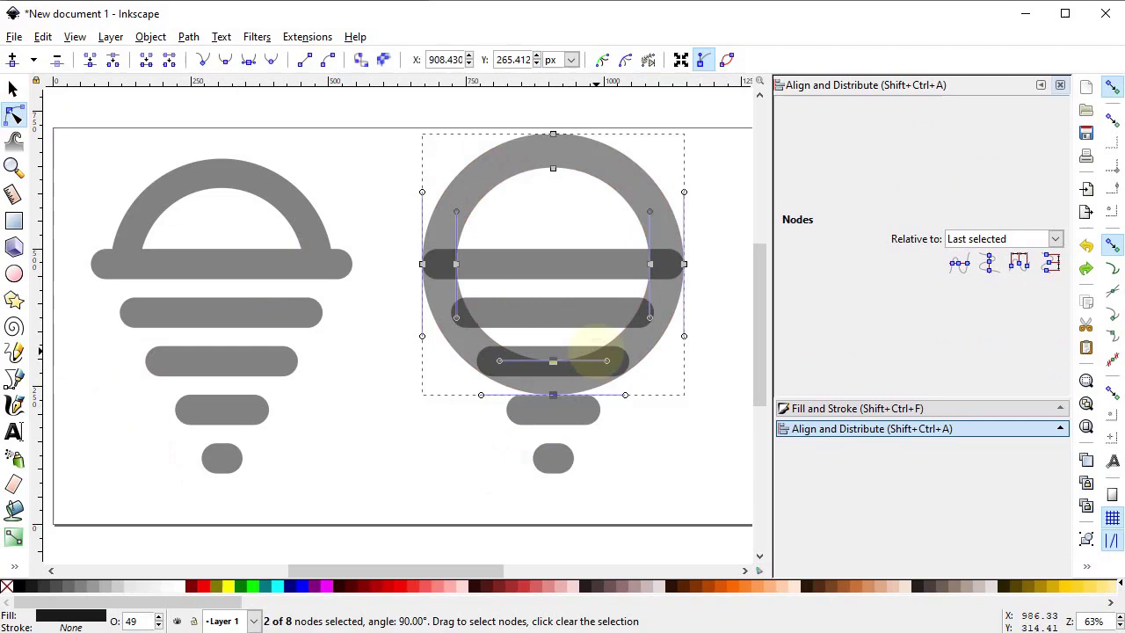
pyautogui.press('Delete')
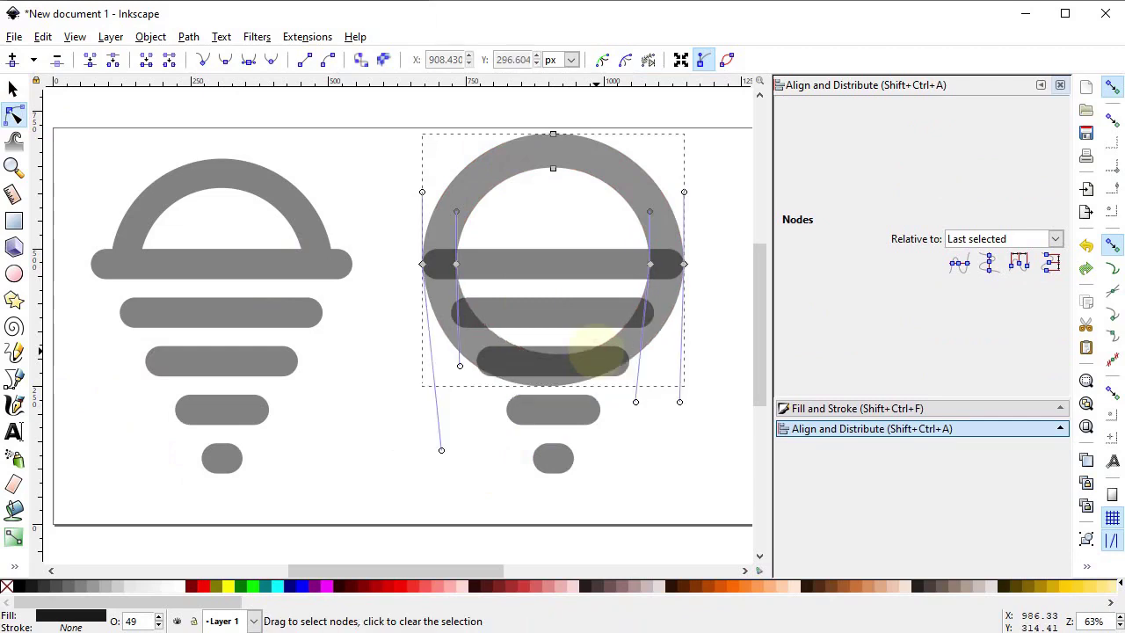
# Snap the ring's four lower curve handles to the opposite inner side nodes to leave a half ring with a flat base
pyautogui.moveTo(460, 369); pyautogui.dragTo(652, 264)
pyautogui.moveTo(441, 450); pyautogui.dragTo(651, 264)
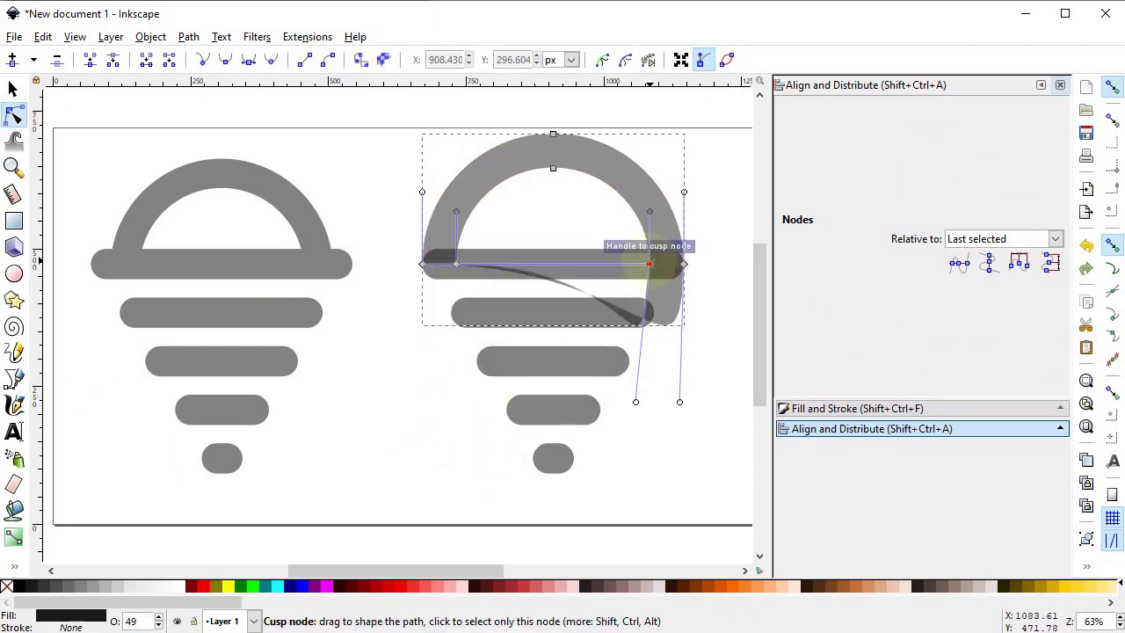
pyautogui.moveTo(636, 404); pyautogui.dragTo(456, 264)
pyautogui.moveTo(681, 403); pyautogui.dragTo(456, 264)
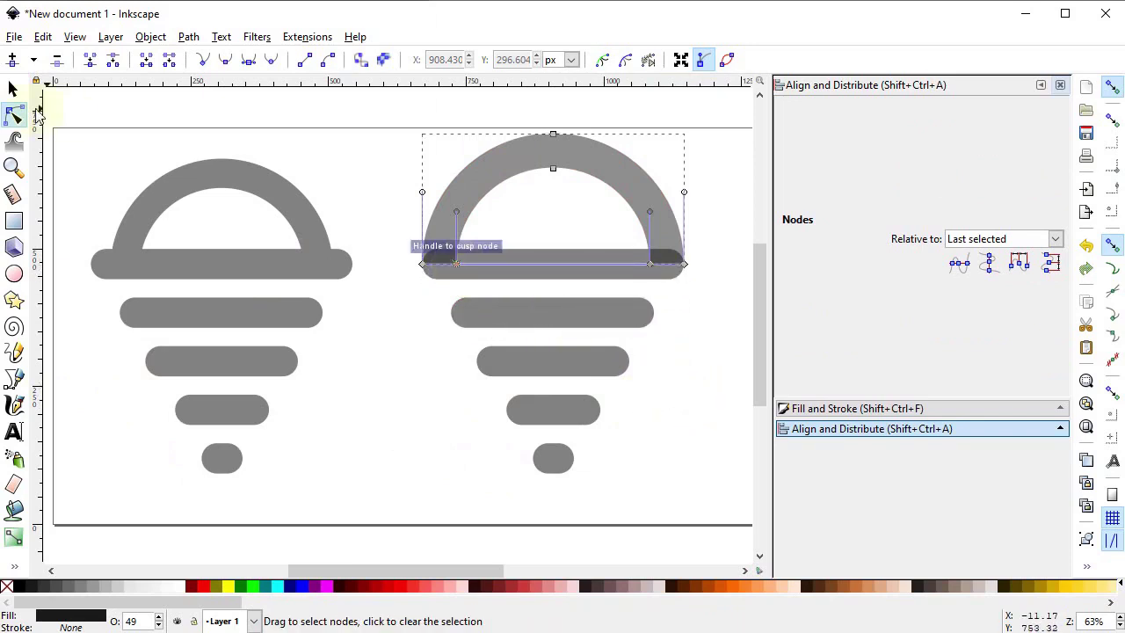
# Unite the right figure's half ring and five bars into a single path
pyautogui.click(12, 89)
pyautogui.moveTo(393, 113); pyautogui.dragTo(715, 515)
pyautogui.click(189, 37)
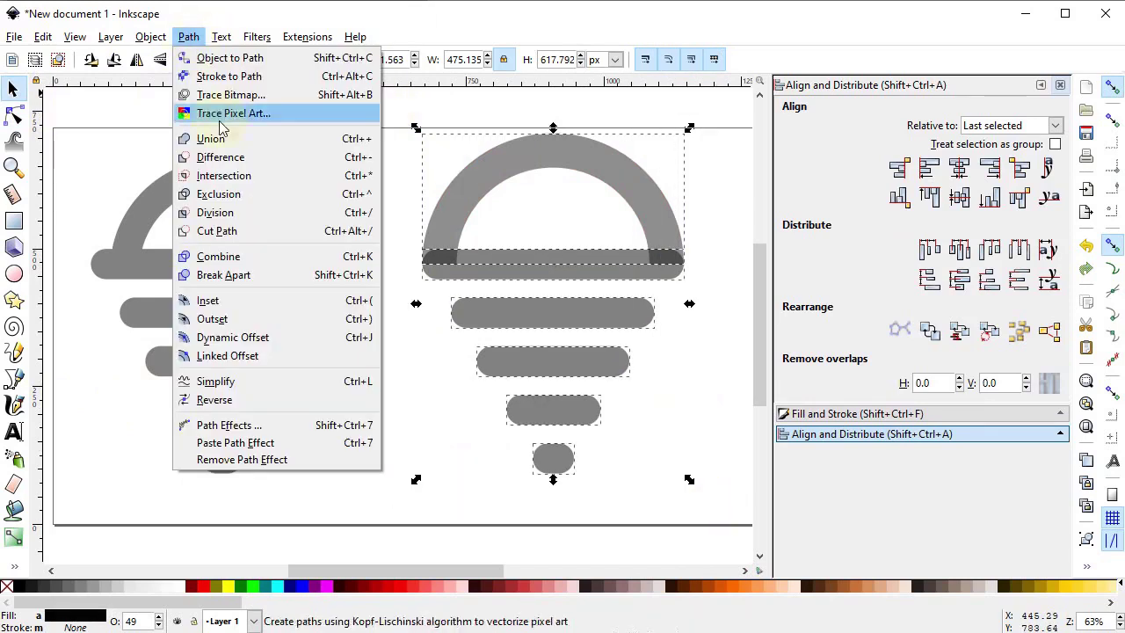
pyautogui.click(220, 137)
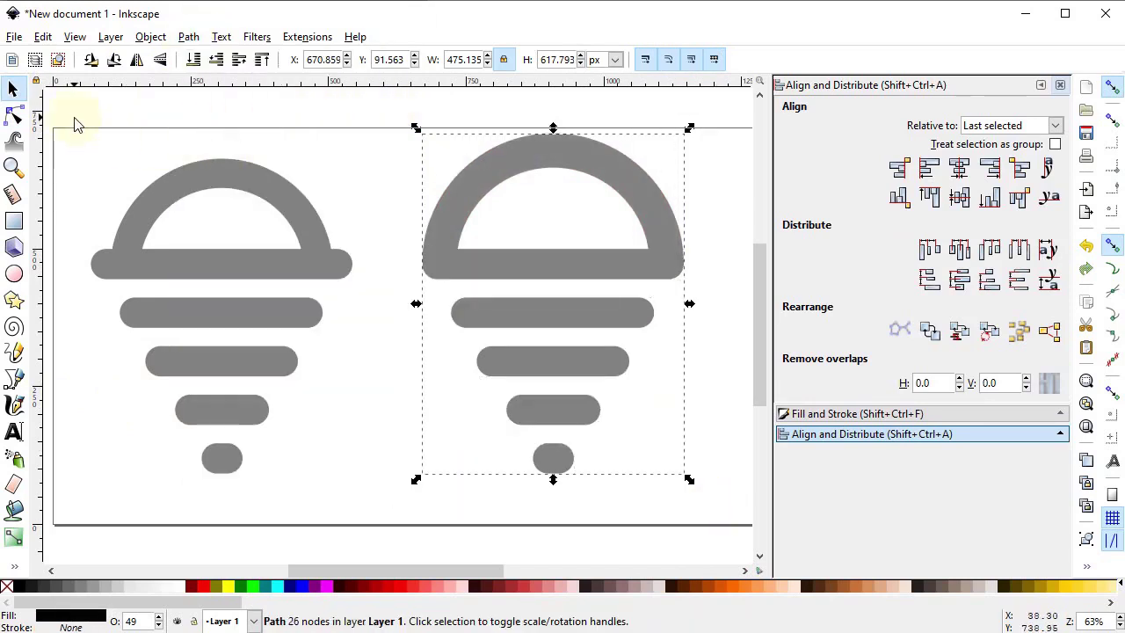
# Scale both figures down together to about 854 px overall width and set their opacity to 100%
pyautogui.moveTo(75, 123); pyautogui.dragTo(723, 504)
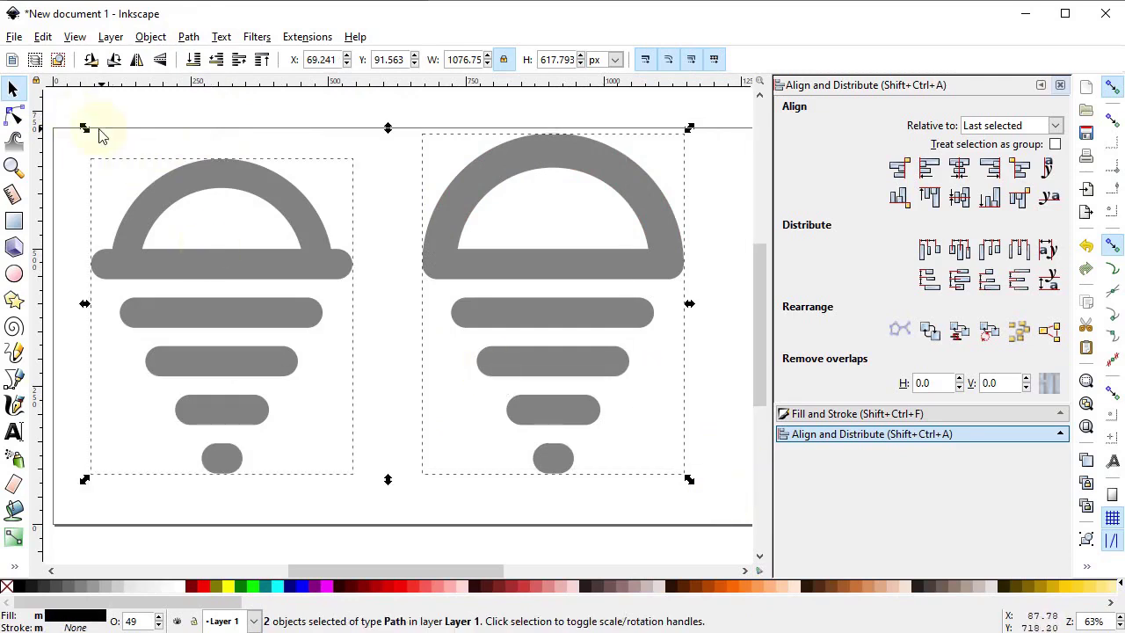
pyautogui.moveTo(83, 127); pyautogui.dragTo(185, 205)
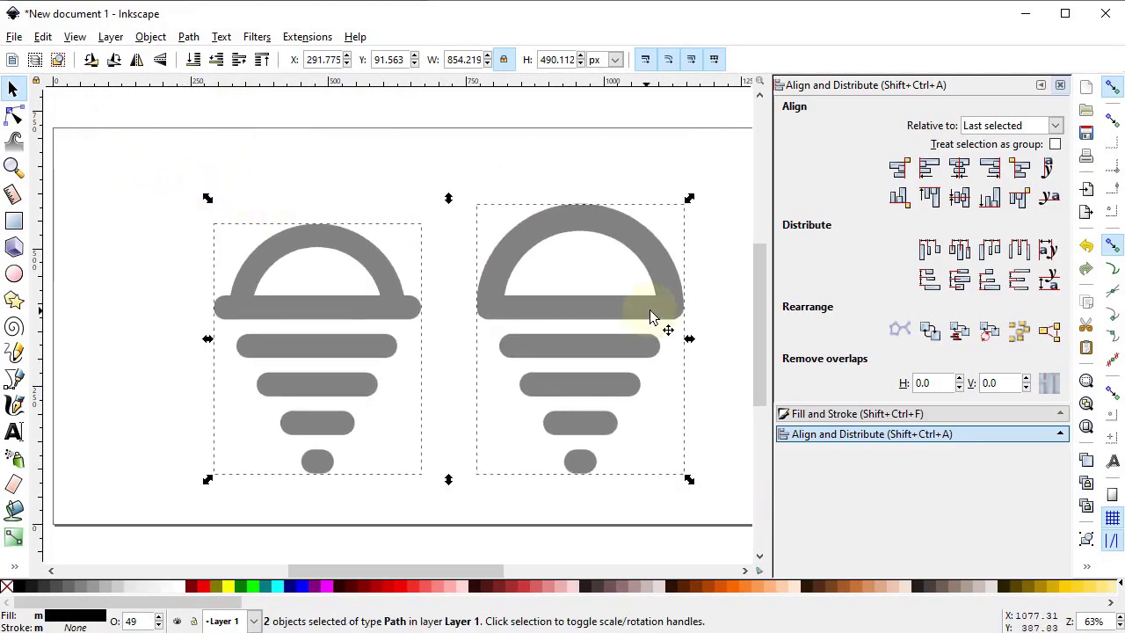
pyautogui.click(827, 415)
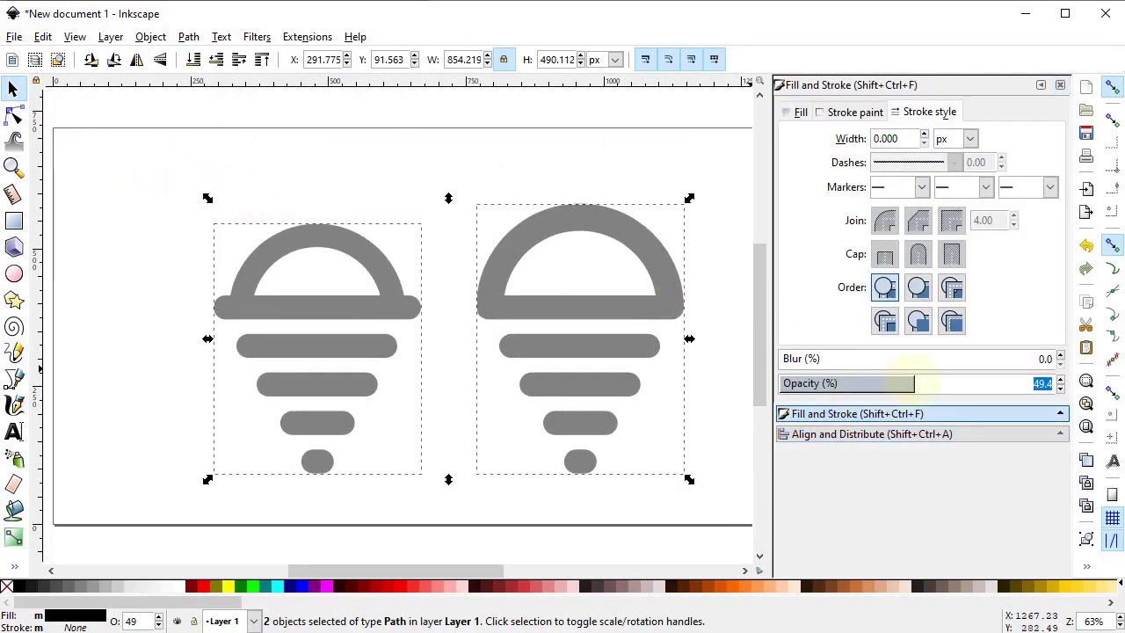
pyautogui.write('100')
pyautogui.press('Return')
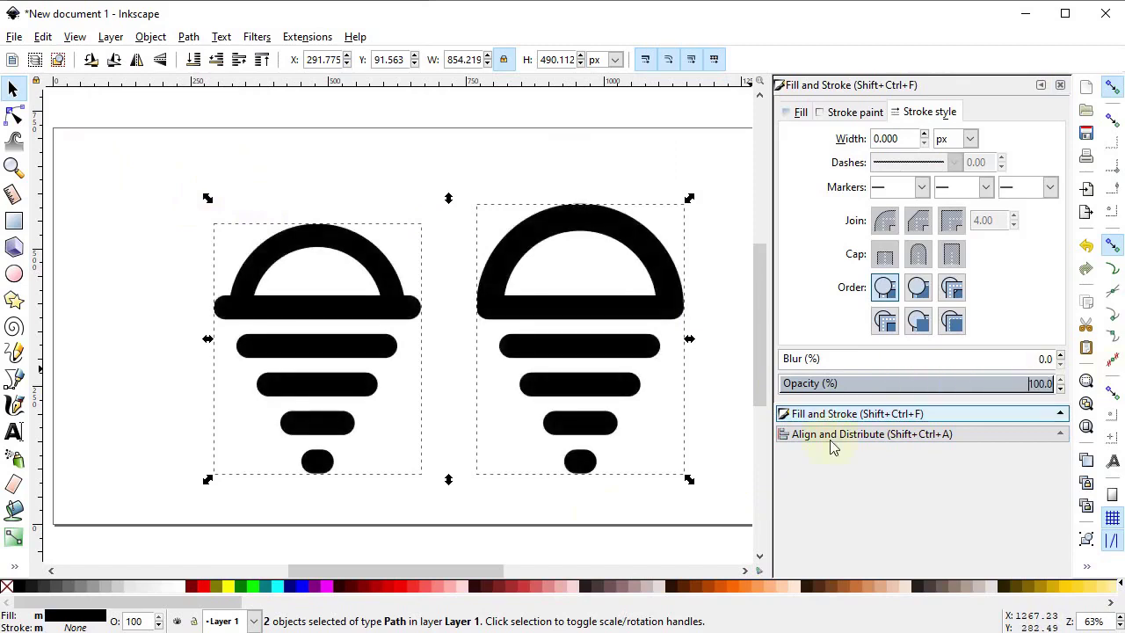
# Paste the pink ff0366ff and yellow ffc802ff color swatches in place near the page's upper-left corner
pyautogui.click(602, 520)
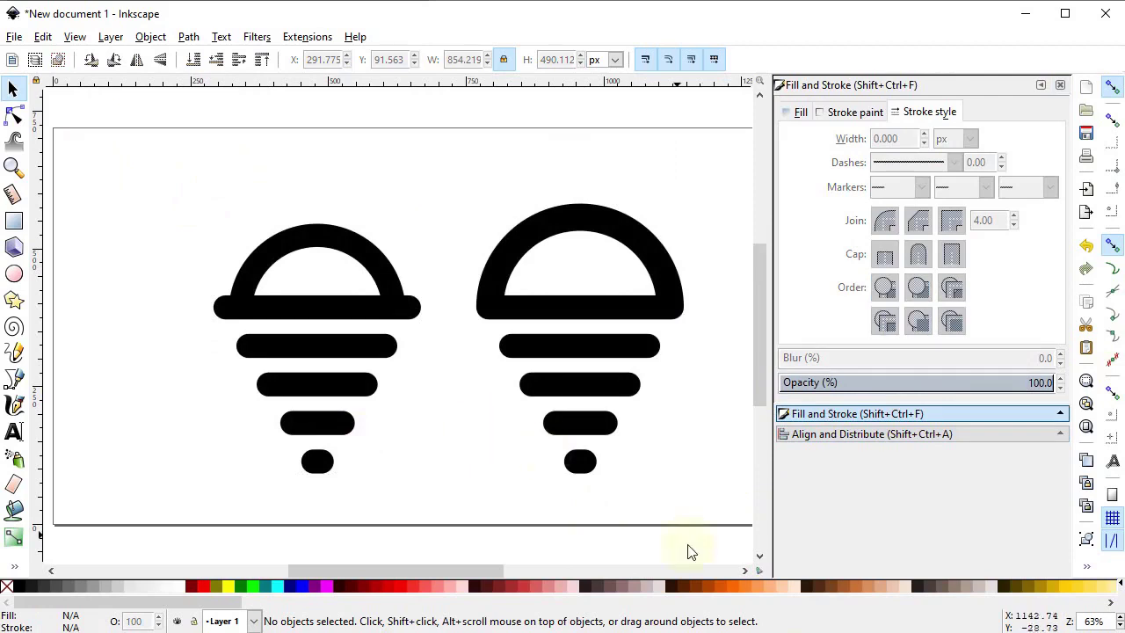
pyautogui.hotkey('ctrl', 'alt', 'v')
pyautogui.click(148, 339)
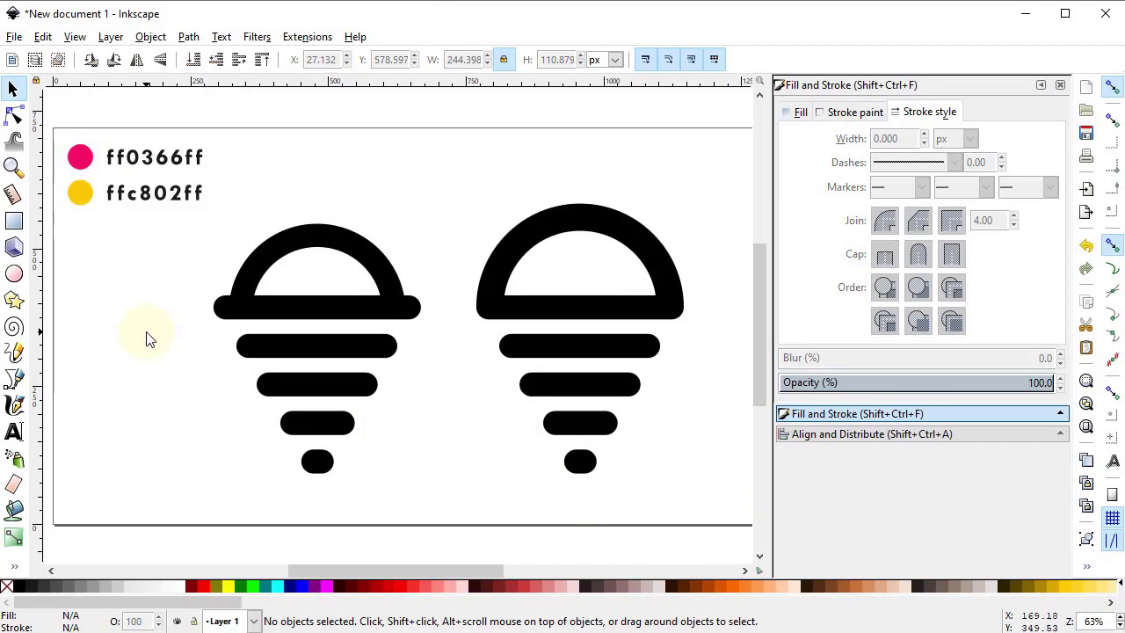
# Apply a vertical linear gradient to the left figure, running from its bottom edge to its top
pyautogui.click(268, 301)
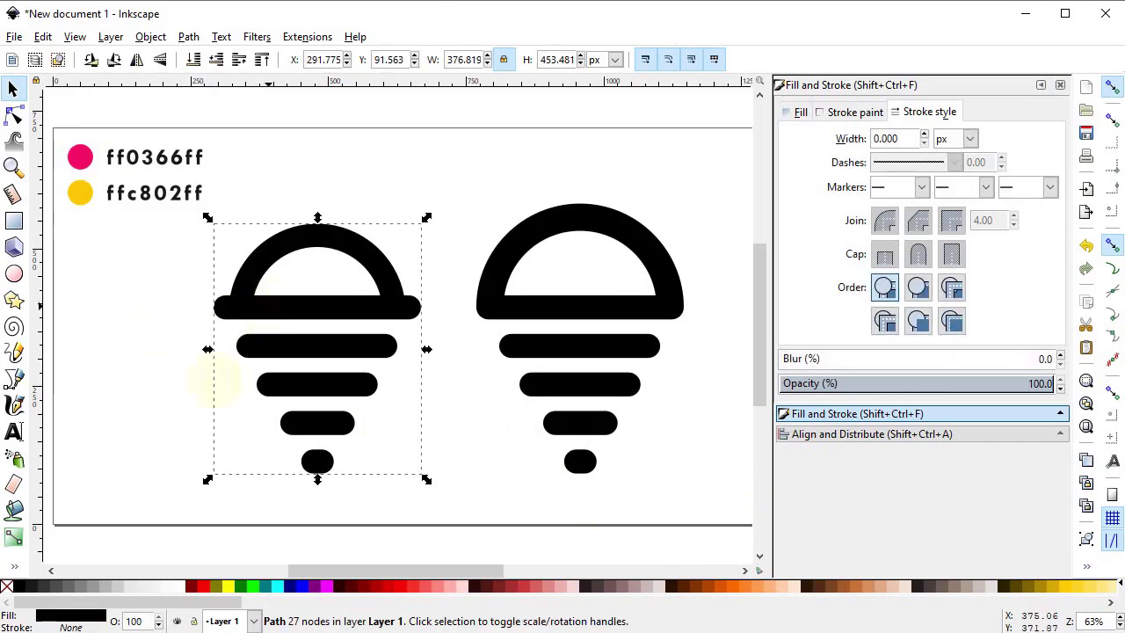
pyautogui.click(14, 536)
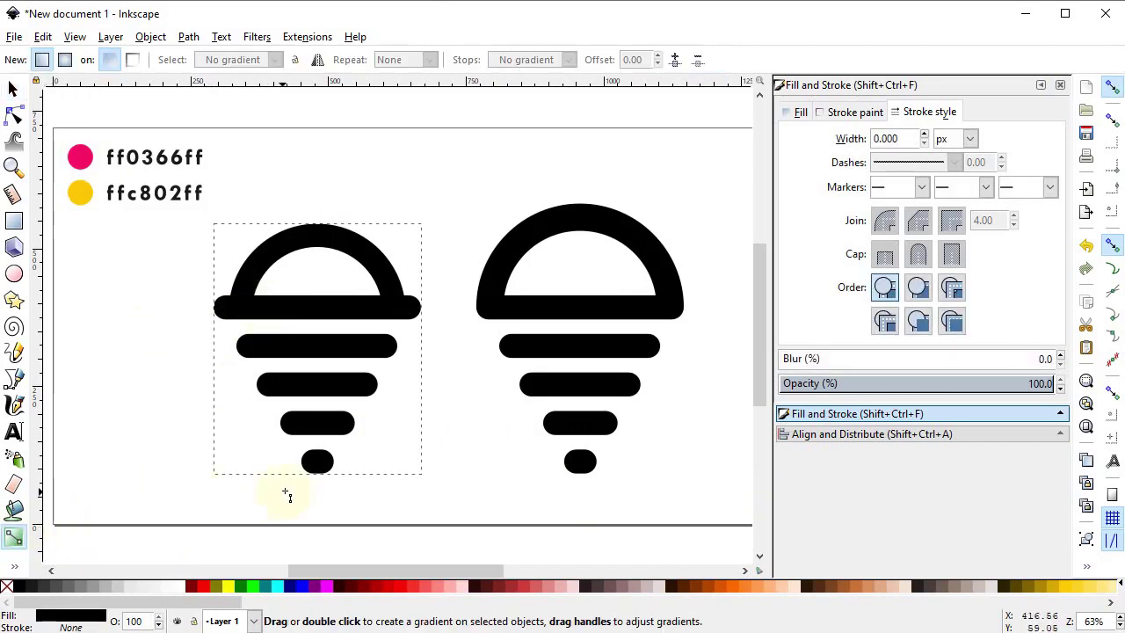
pyautogui.moveTo(317, 473); pyautogui.dragTo(315, 225)
# Color the gradient's top stop pink ff0366 and its bottom stop yellow ffc802 by sampling the swatches with the Dropper
pyautogui.click(14, 567)
pyautogui.click(55, 583)
pyautogui.click(56, 585)
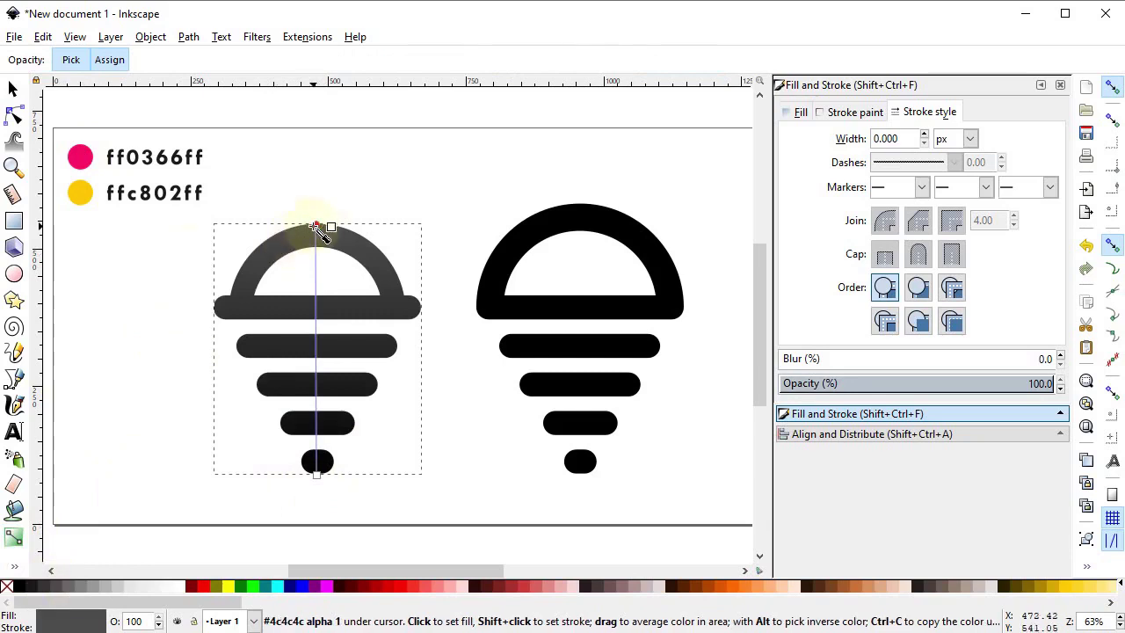
pyautogui.click(80, 158)
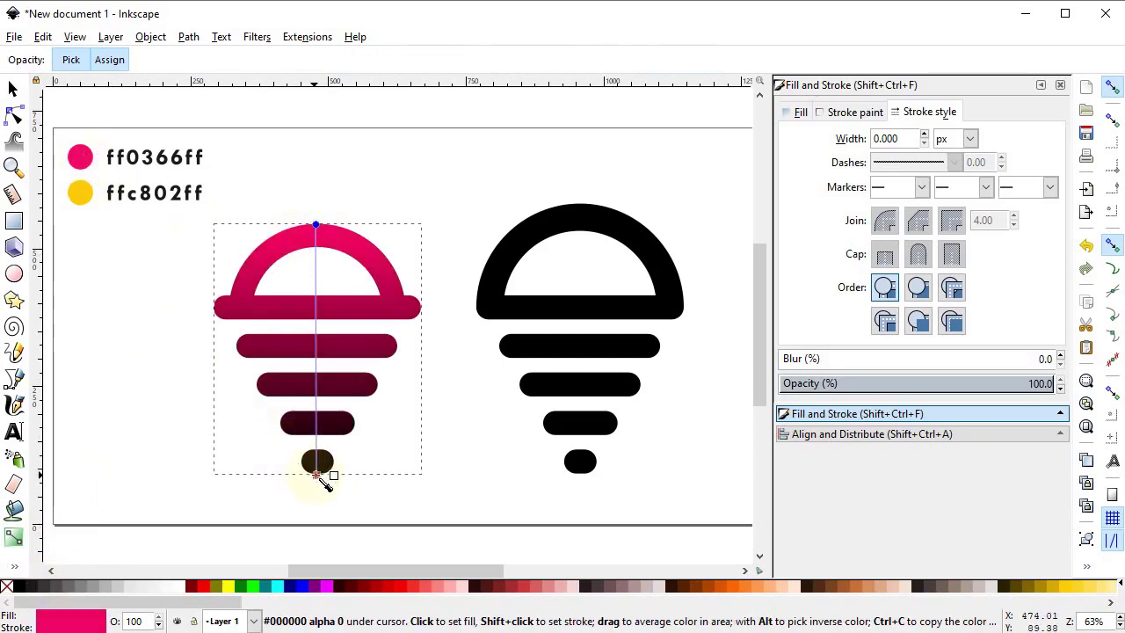
pyautogui.click(316, 475)
pyautogui.click(81, 193)
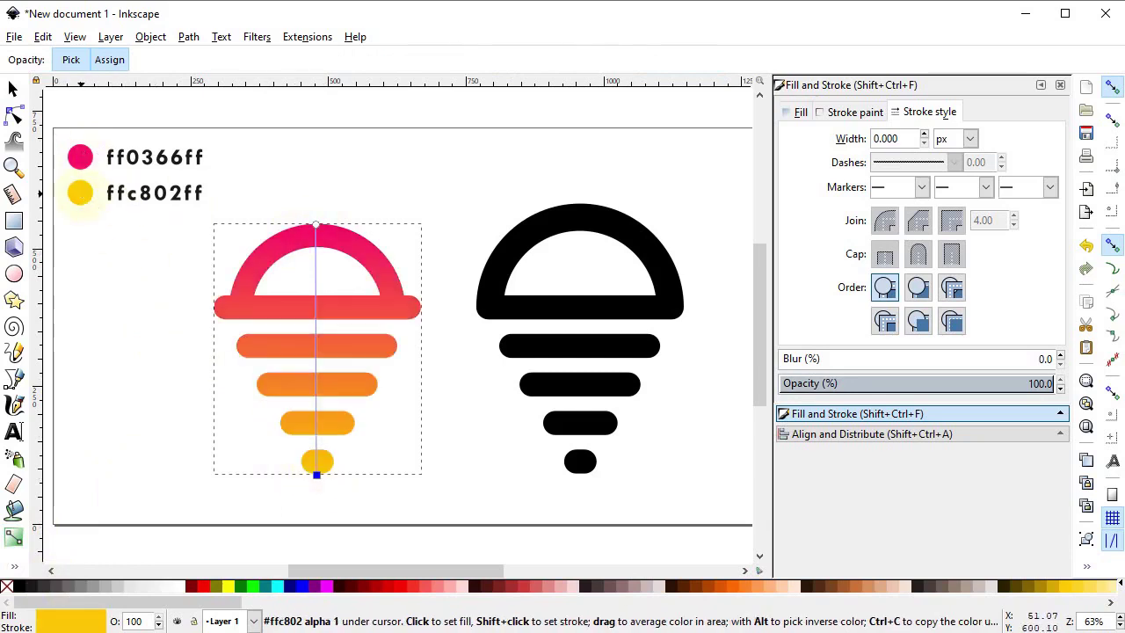
# Apply a vertical linear gradient to the right figure, running from its bottom edge to its top
pyautogui.click(12, 88)
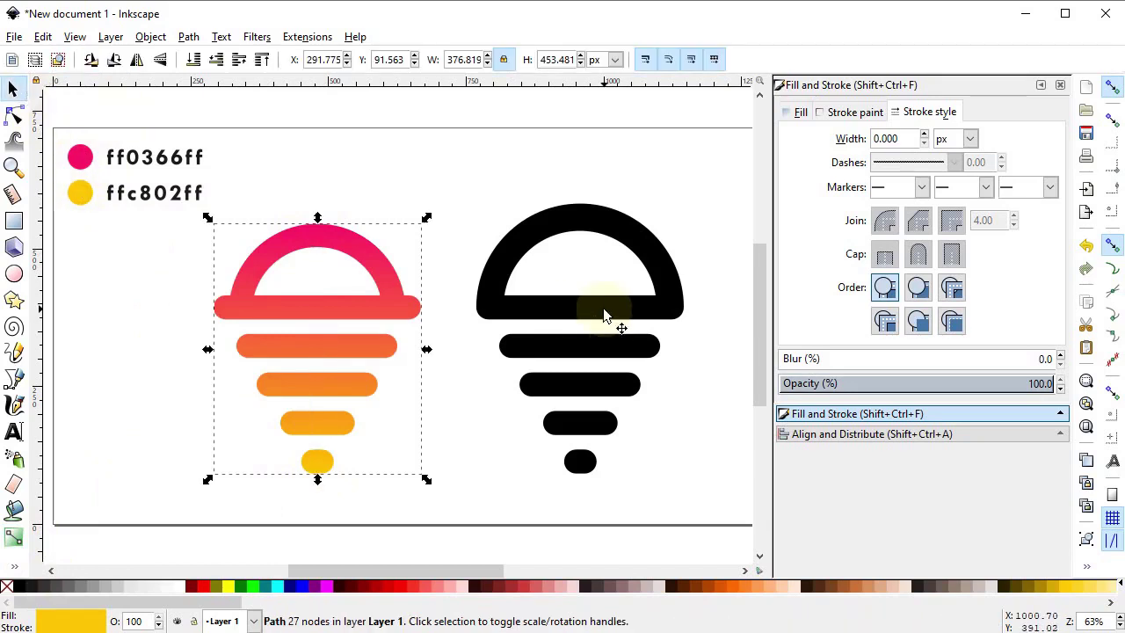
pyautogui.click(603, 312)
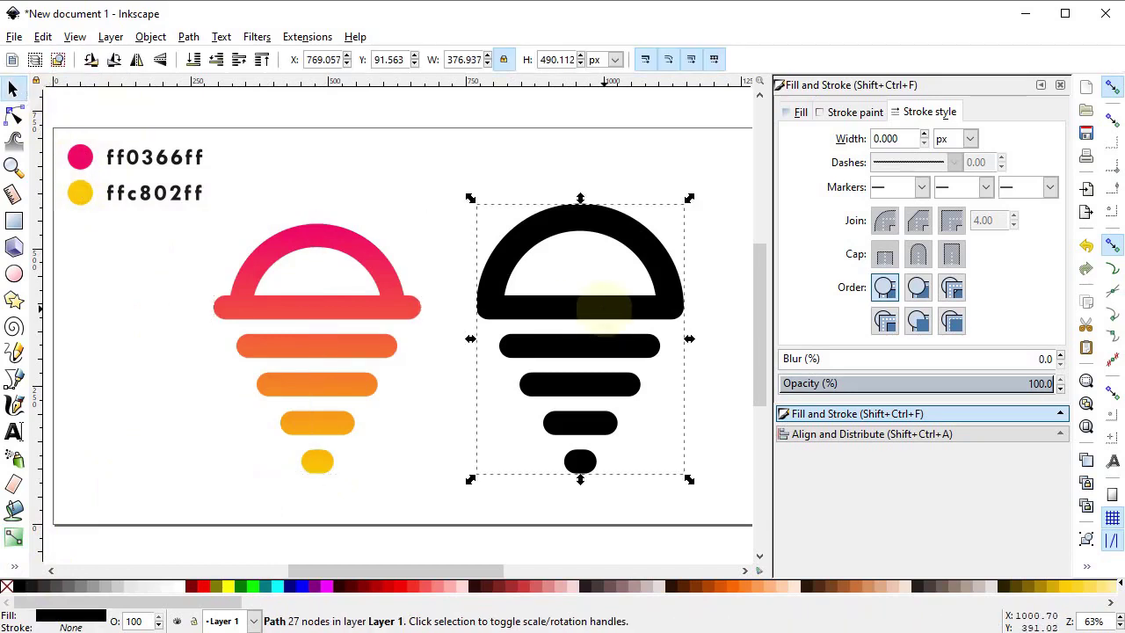
pyautogui.click(13, 536)
pyautogui.moveTo(582, 476); pyautogui.dragTo(582, 205)
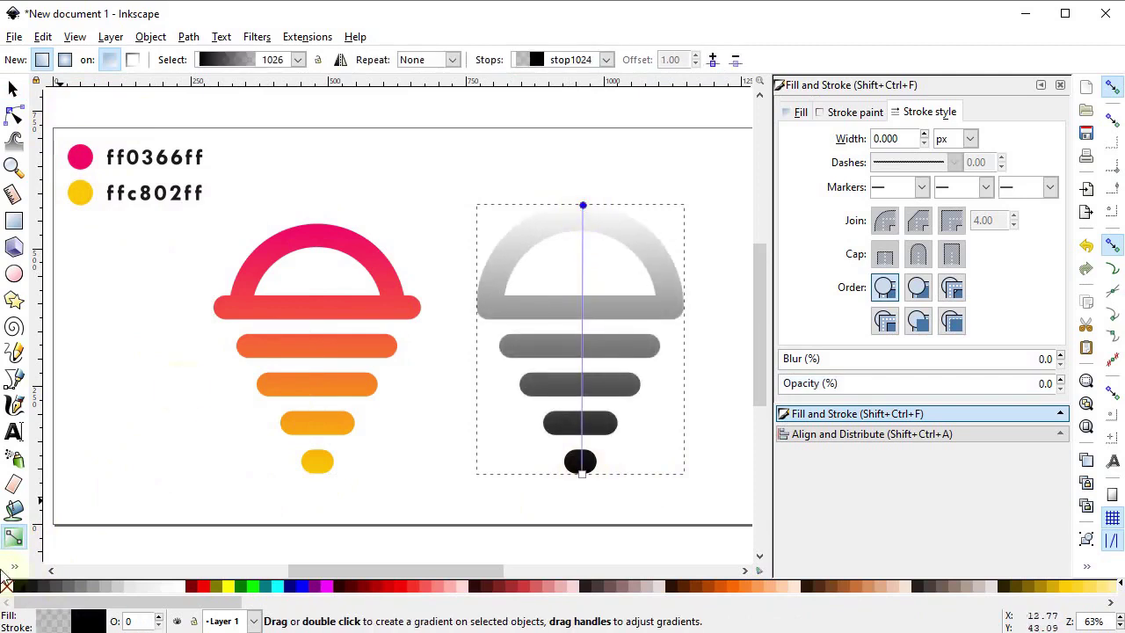
# Sample the swatches with the Dropper to color the right figure's top gradient stop pink ff0366 and its bottom stop yellow ffc802
pyautogui.click(13, 567)
pyautogui.click(51, 582)
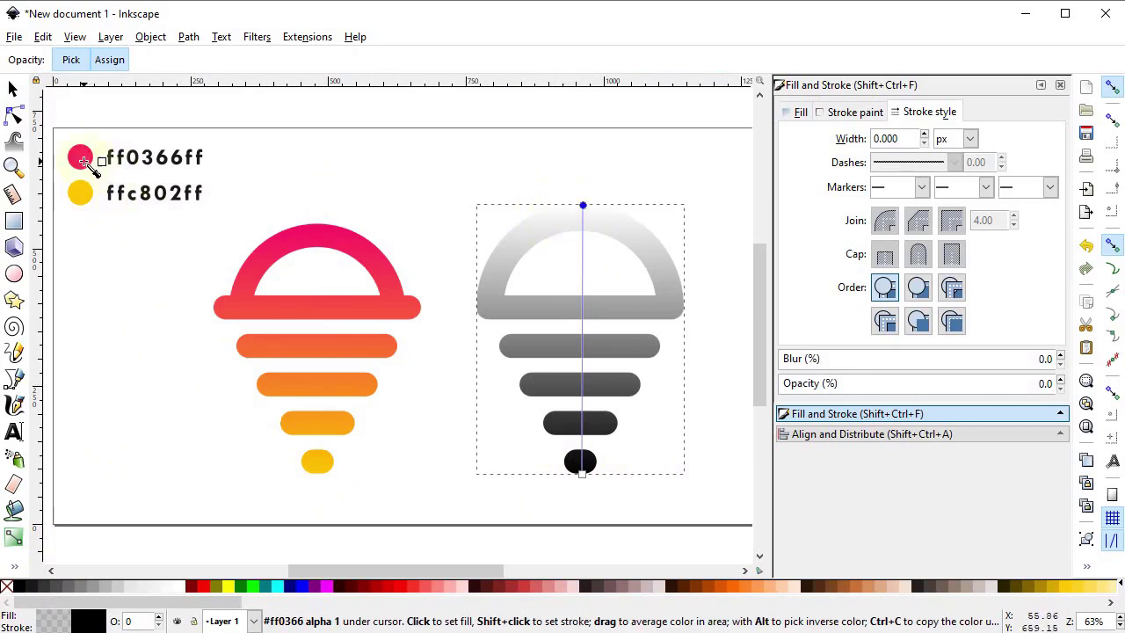
pyautogui.click(82, 160)
pyautogui.click(581, 475)
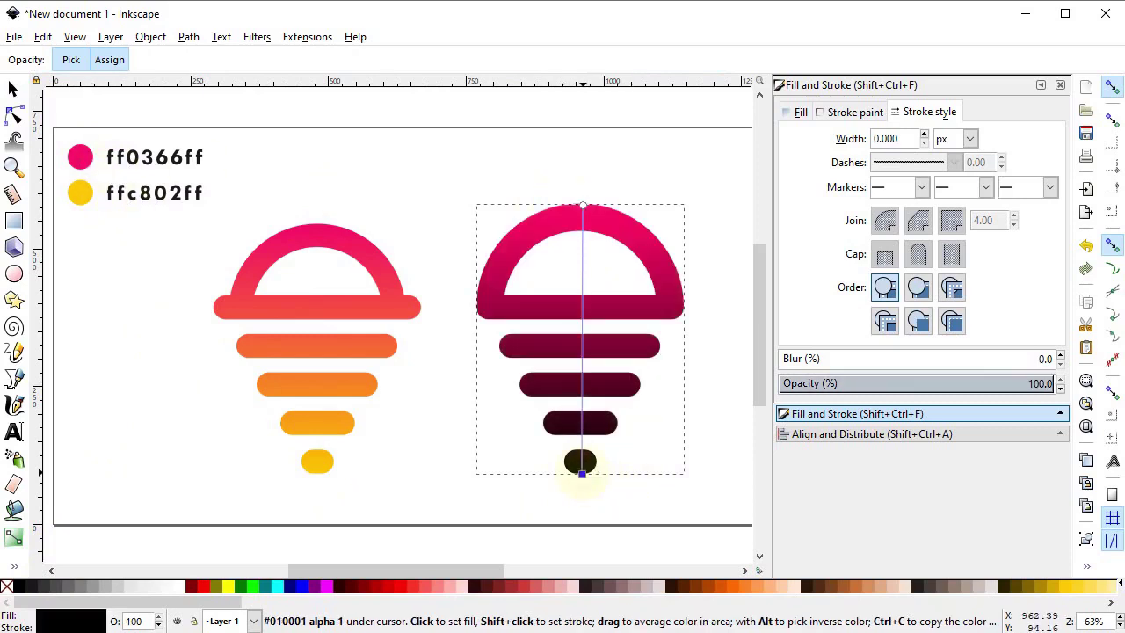
pyautogui.click(80, 192)
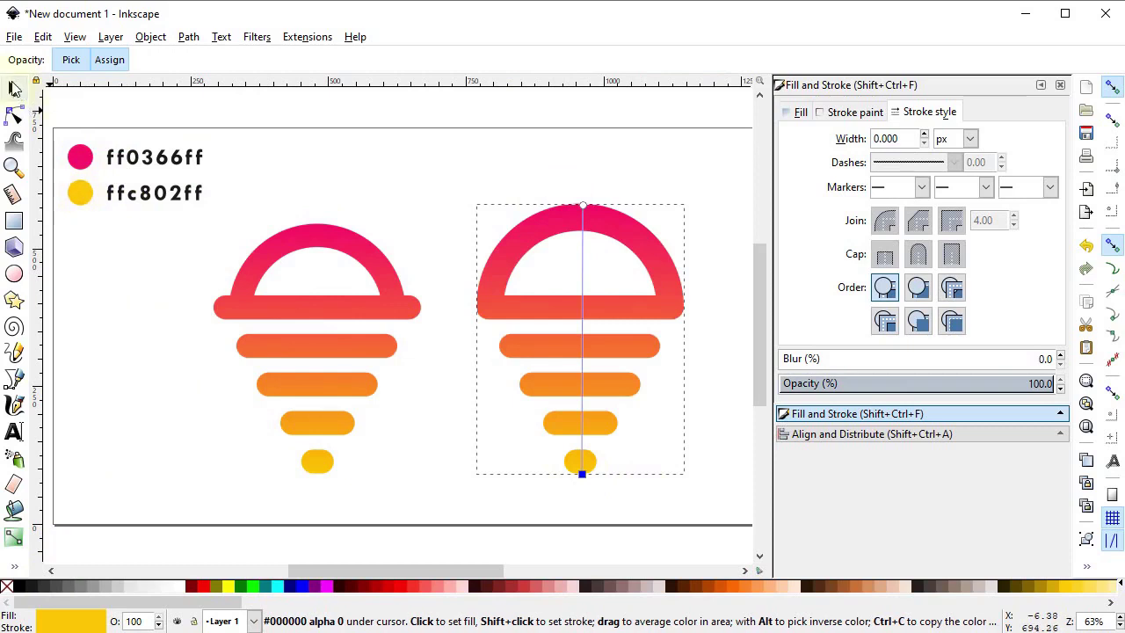
# Delete the pink and yellow color swatches together with their hex code labels
pyautogui.click(15, 88)
pyautogui.click(79, 157)
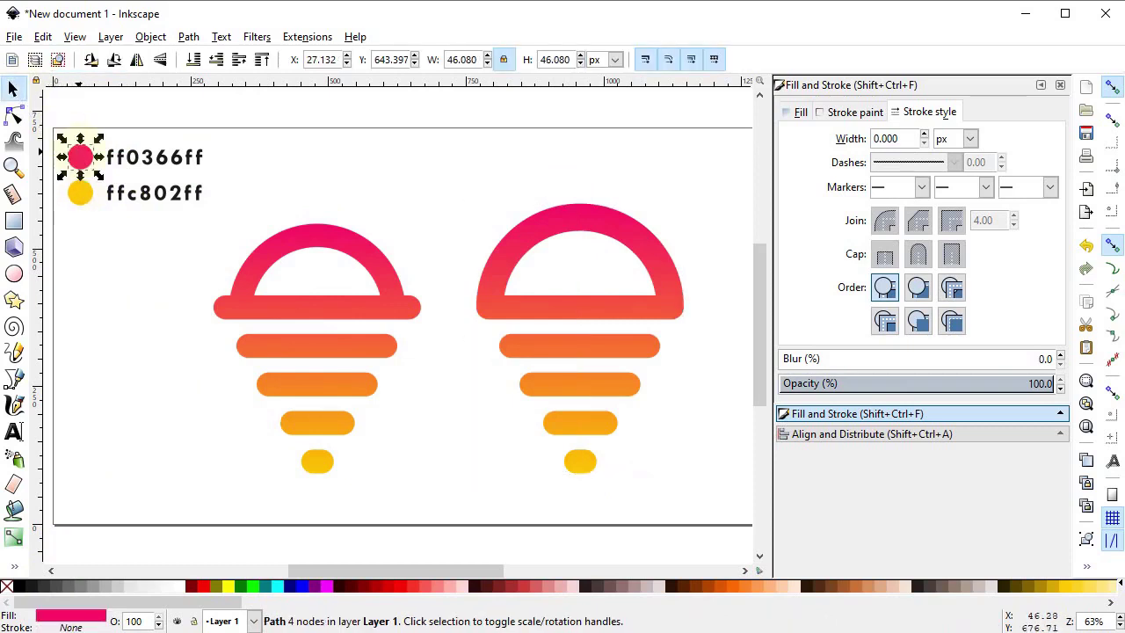
pyautogui.press('Delete')
pyautogui.moveTo(211, 127); pyautogui.dragTo(58, 233)
pyautogui.press('Delete')
# Shift both figures up and to the left, scaling the left one to about 284 px wide and the right one to about 265 px
pyautogui.moveTo(331, 296); pyautogui.dragTo(268, 268)
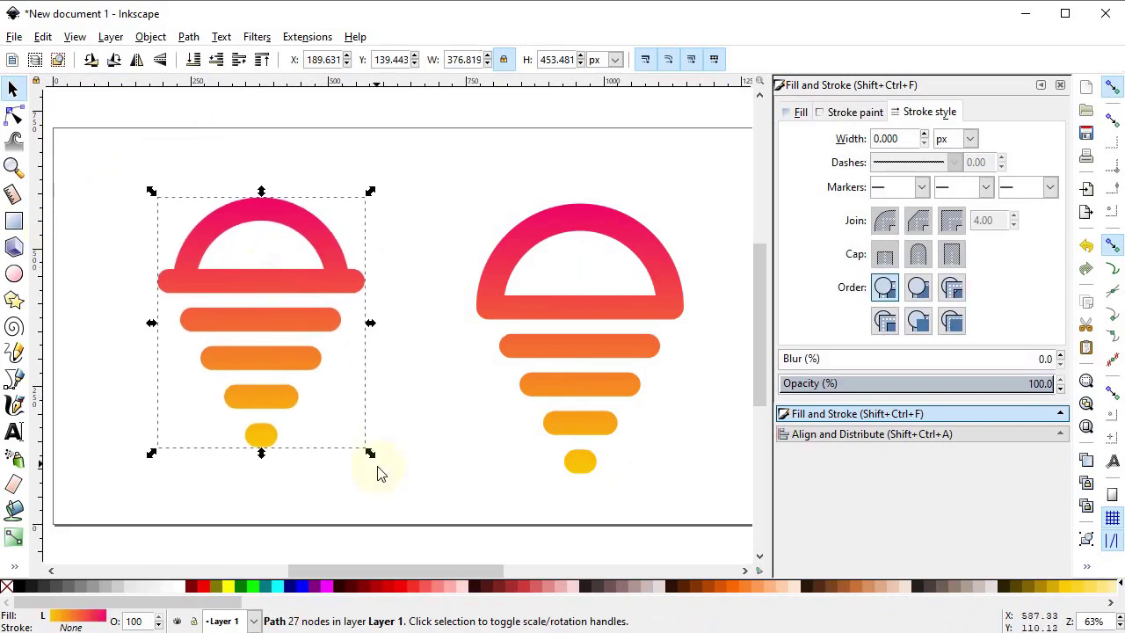
pyautogui.moveTo(369, 453); pyautogui.dragTo(349, 445)
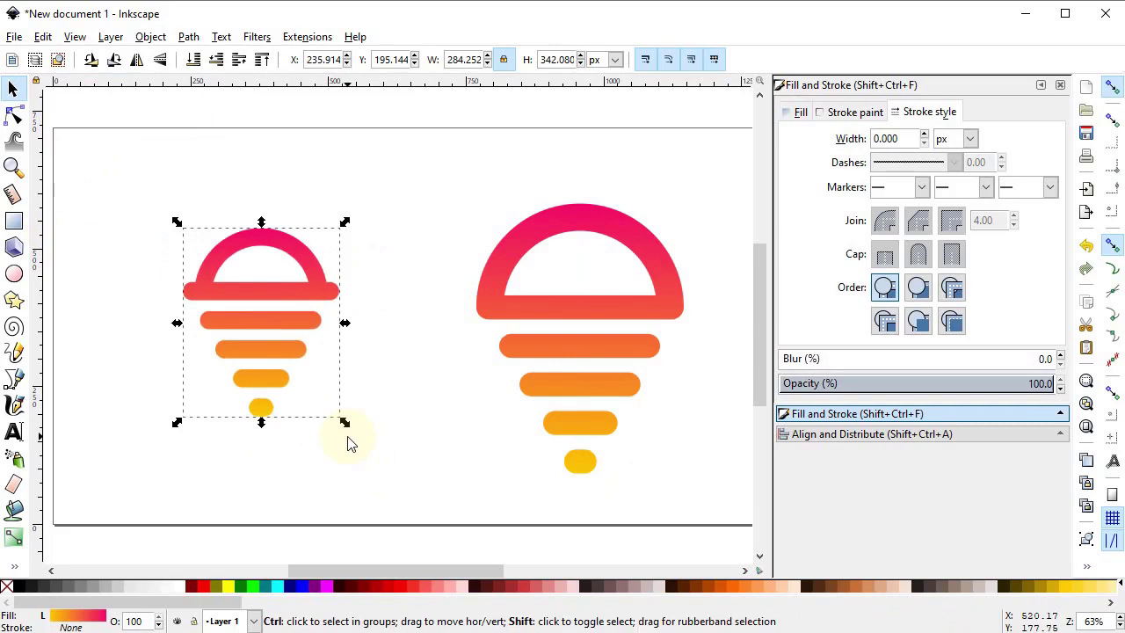
pyautogui.click(567, 322)
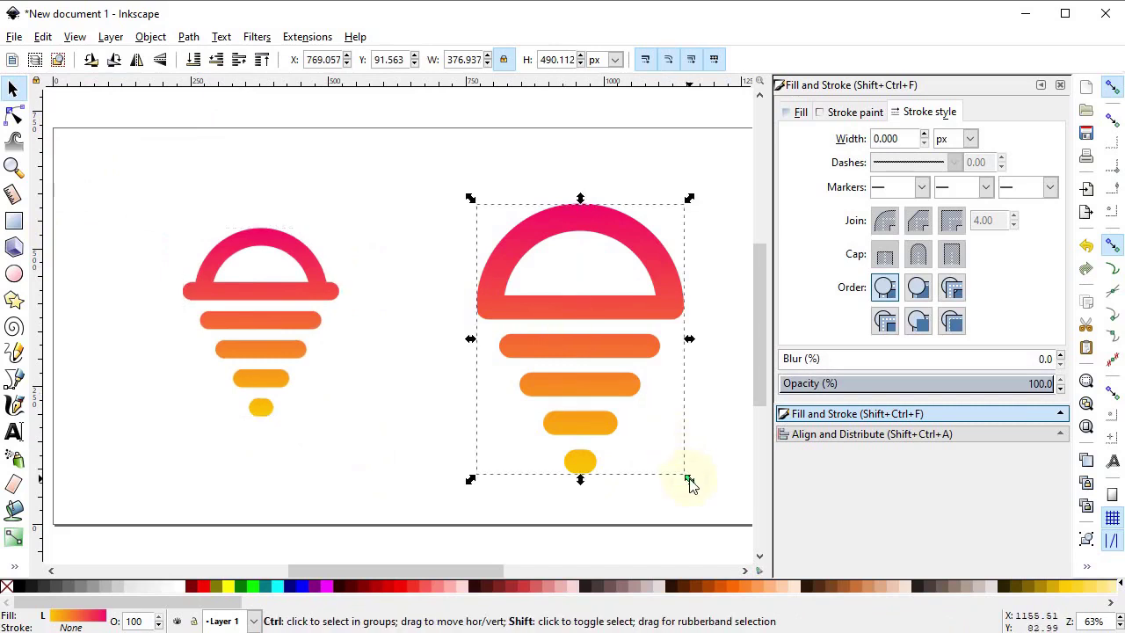
pyautogui.moveTo(688, 477); pyautogui.dragTo(662, 446)
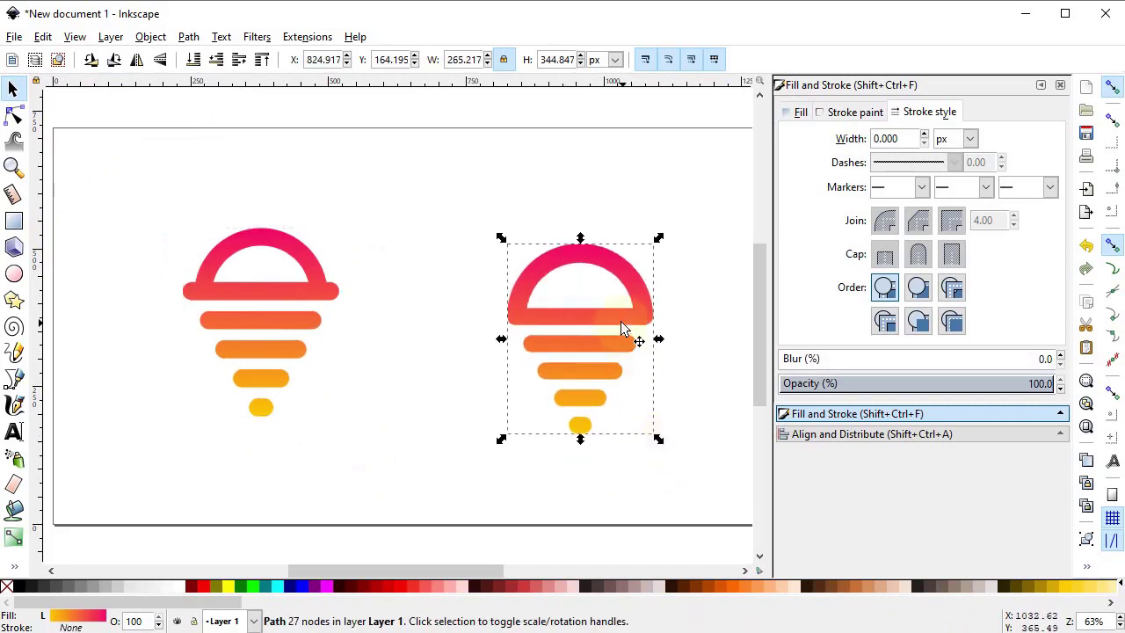
pyautogui.moveTo(622, 322); pyautogui.dragTo(596, 296)
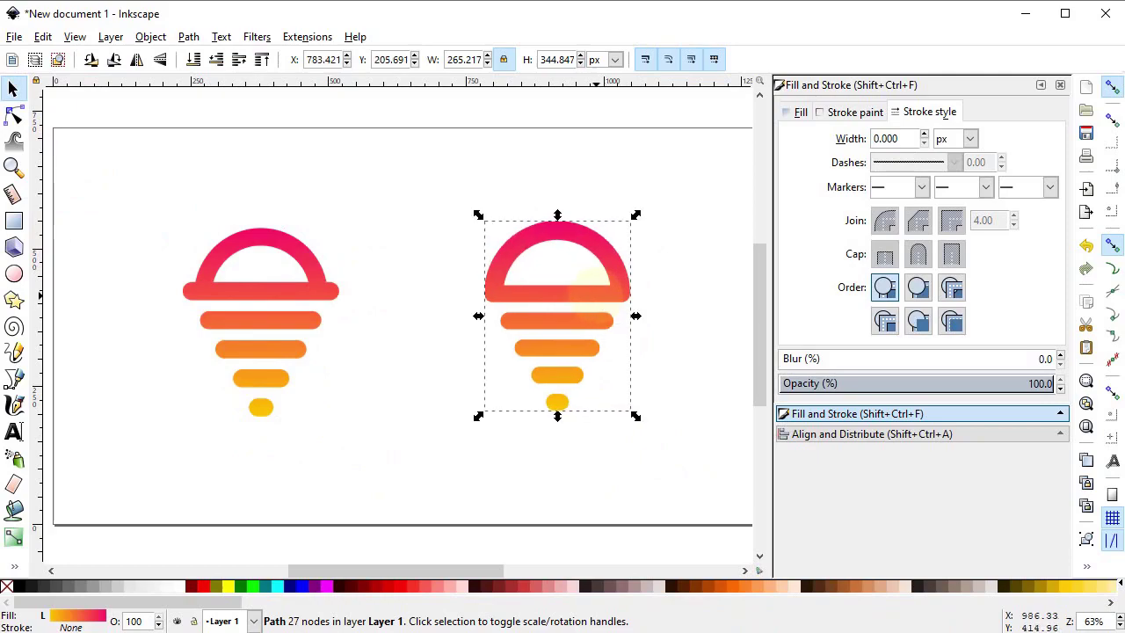